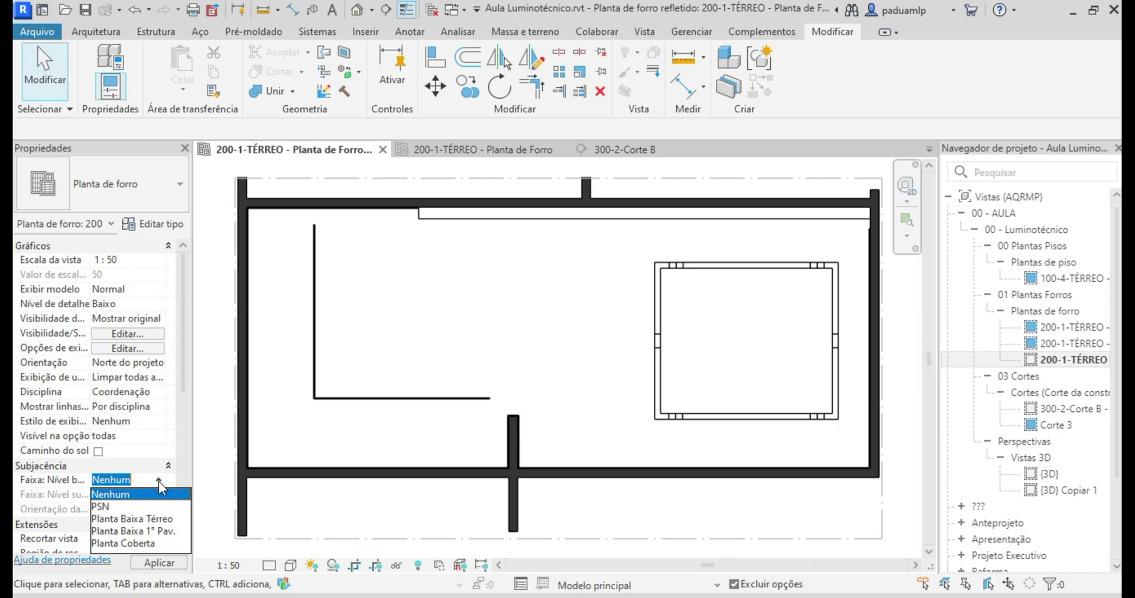
Set the ceiling plan's underlay base level to Planta Baixa Térreo and inspect the furniture shown beneath the ceiling
{"action": "left_click", "coordinate": [121, 520]}
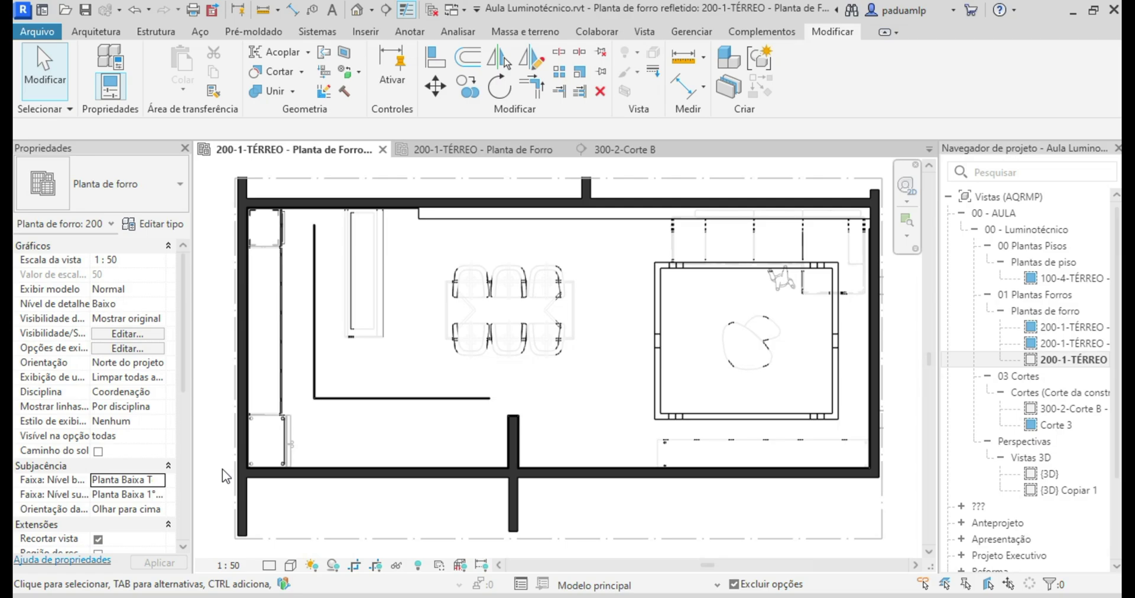
{"action": "scroll", "coordinate": [239, 483], "scroll_direction": "up", "scroll_amount": 5}
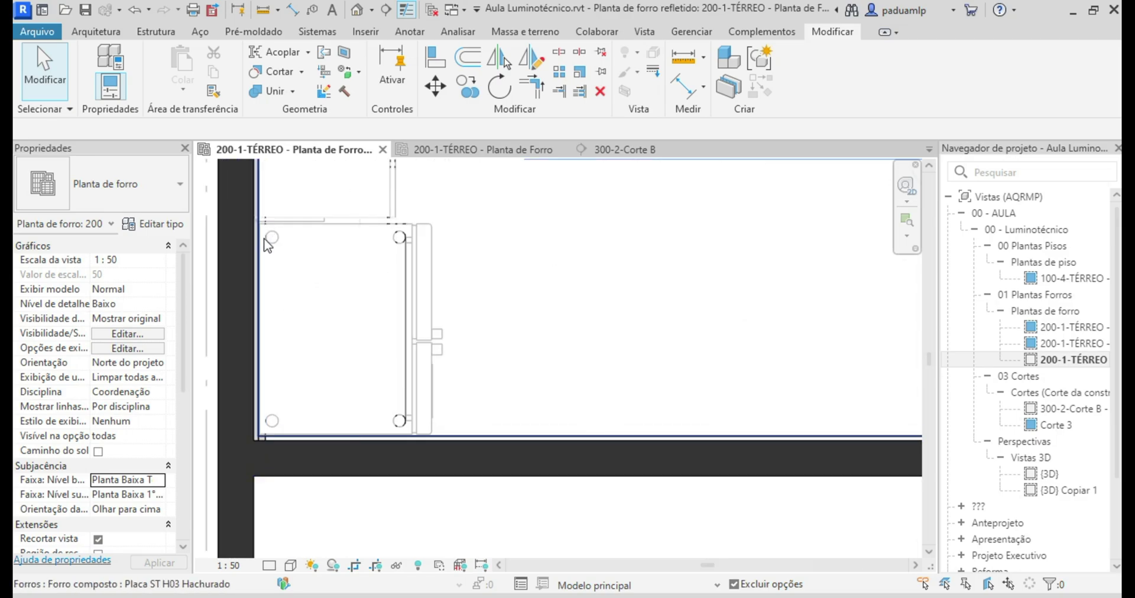
{"action": "scroll", "coordinate": [243, 407], "scroll_direction": "down", "scroll_amount": 5}
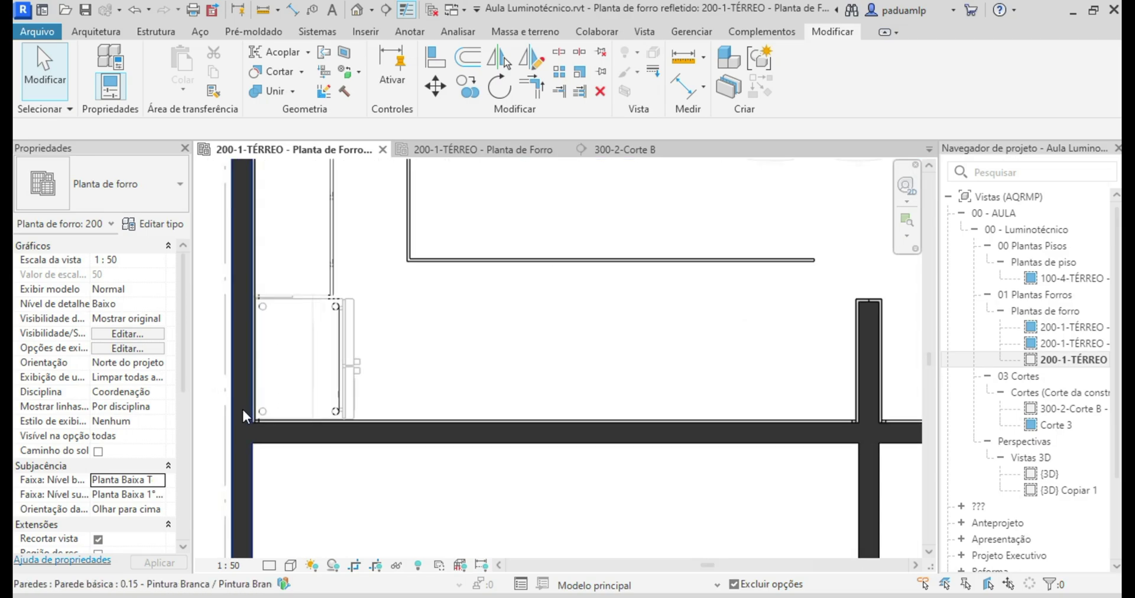
{"action": "scroll", "coordinate": [501, 239], "scroll_direction": "up", "scroll_amount": 5}
{"action": "scroll", "coordinate": [501, 239], "scroll_direction": "up", "scroll_amount": 2}
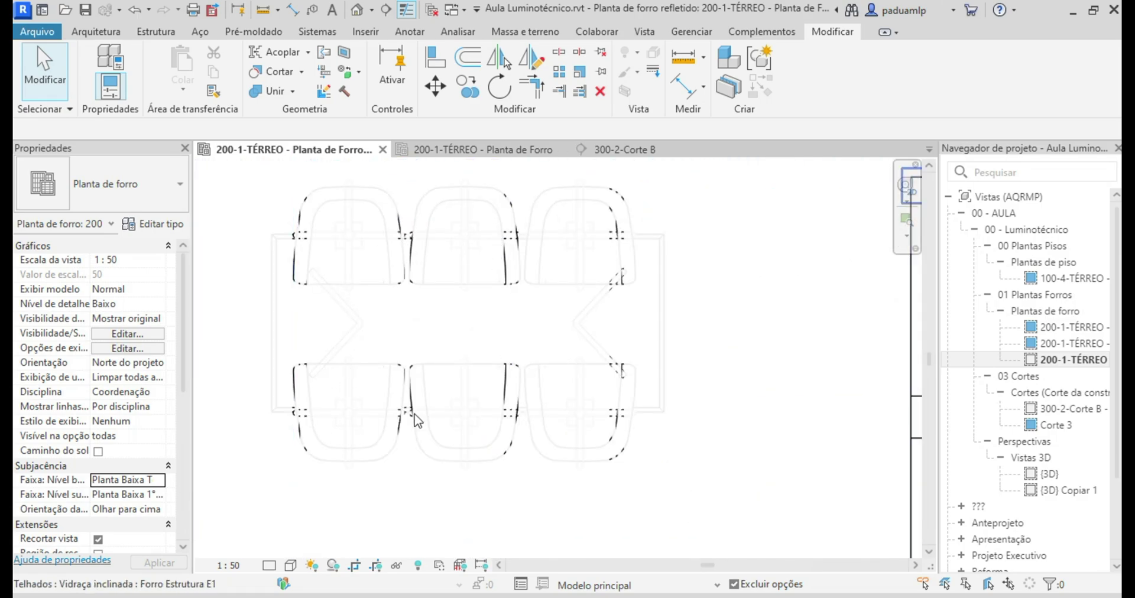
{"action": "scroll", "coordinate": [417, 414], "scroll_direction": "down", "scroll_amount": 4}
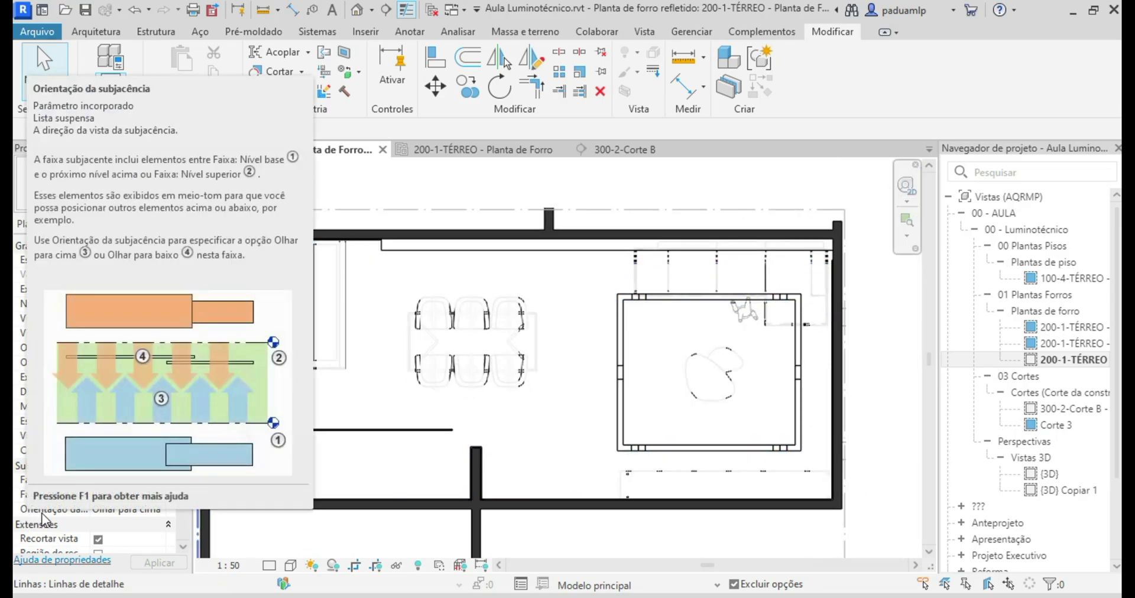
Change the underlay orientation to Olhar para baixo and check the dining table and chairs
{"action": "left_click", "coordinate": [157, 509]}
{"action": "left_click", "coordinate": [158, 510]}
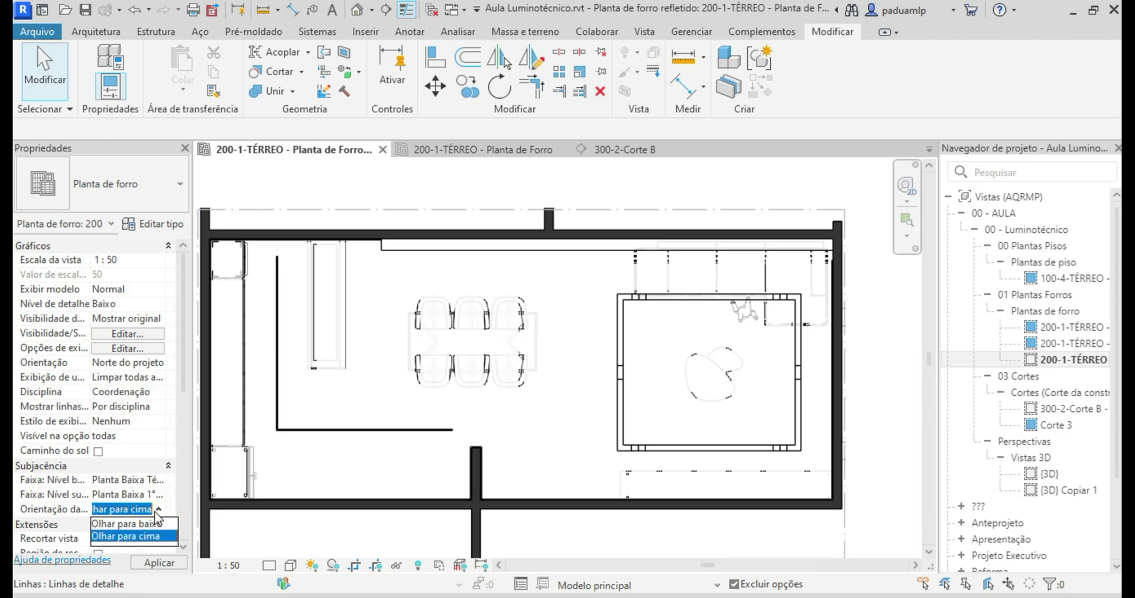
{"action": "left_click", "coordinate": [153, 524]}
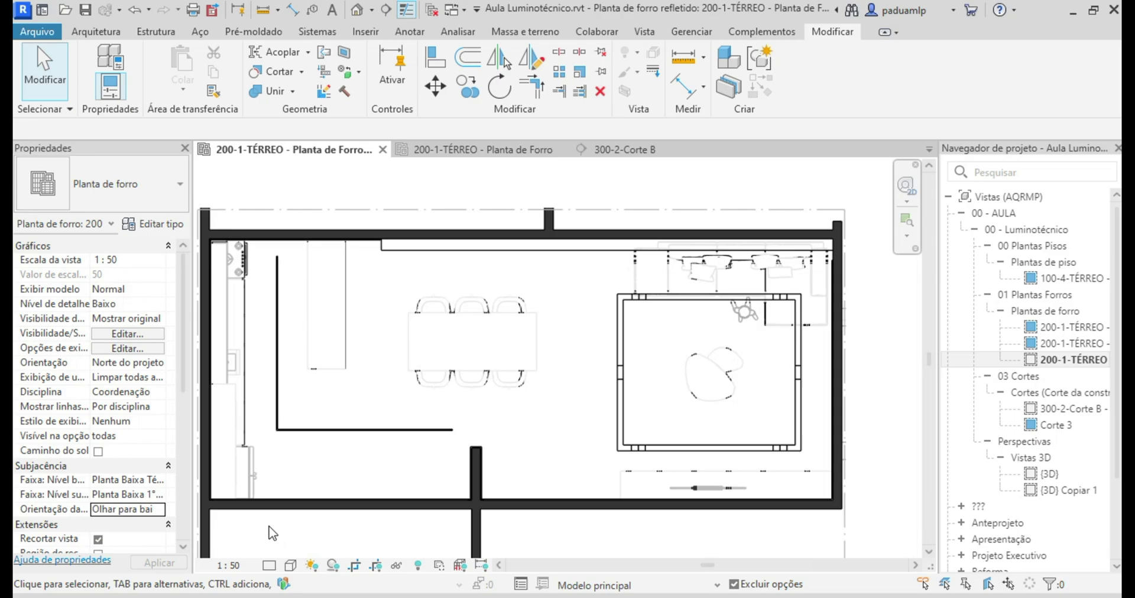
{"action": "scroll", "coordinate": [467, 337], "scroll_direction": "up", "scroll_amount": 5}
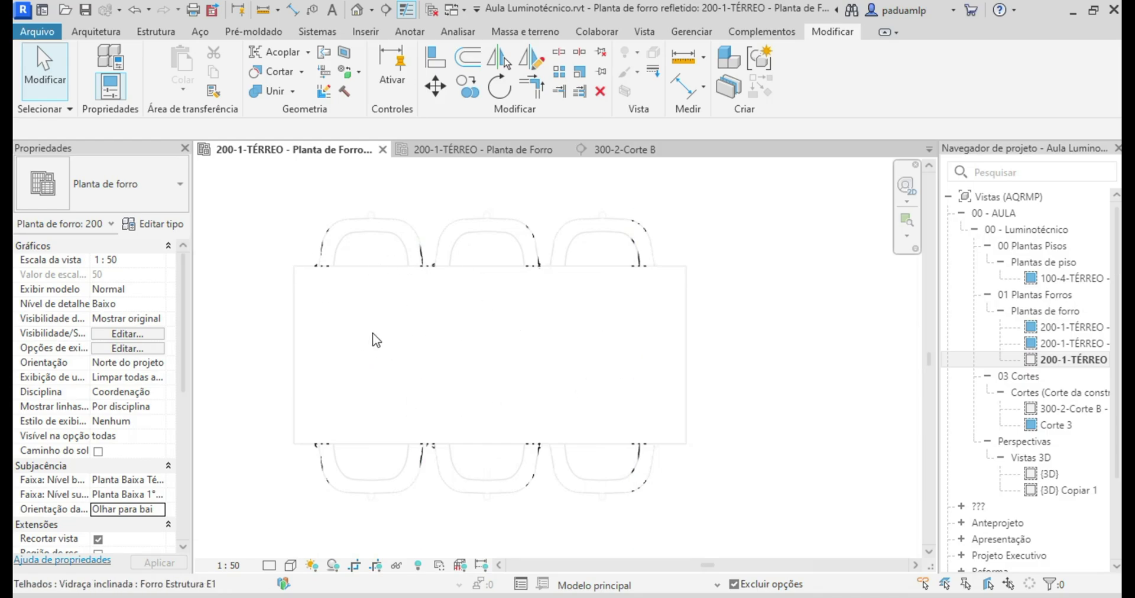
{"action": "key", "text": "z"}
{"action": "key", "text": "f"}
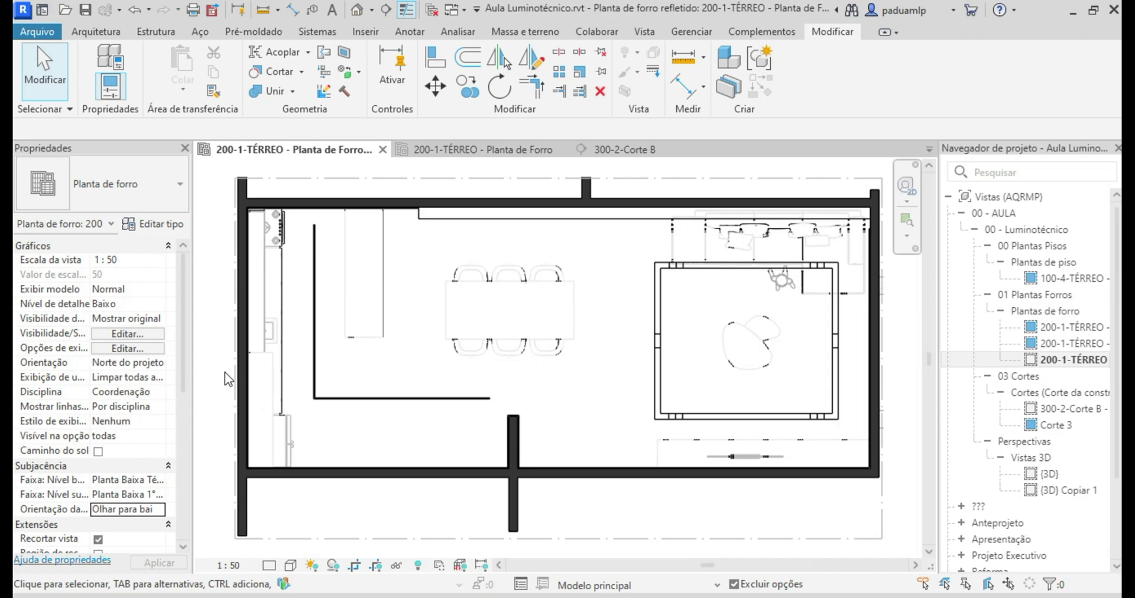
{"action": "scroll", "coordinate": [470, 284], "scroll_direction": "up", "scroll_amount": 2}
{"action": "scroll", "coordinate": [471, 284], "scroll_direction": "up", "scroll_amount": 3}
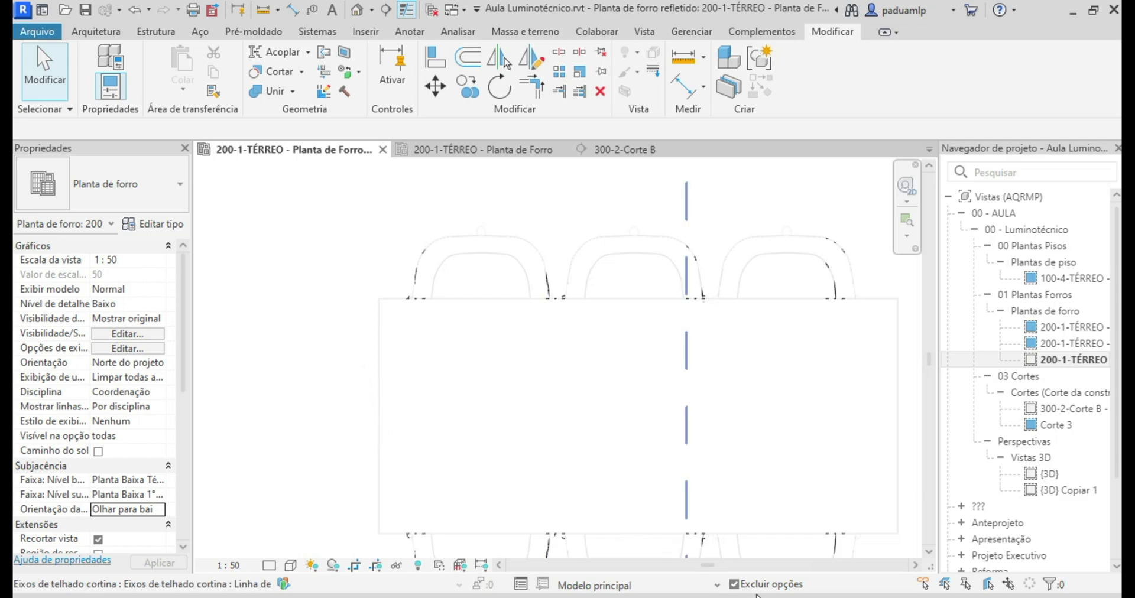
Switch to the reference PDF, examine the light fixtures over the dining table in Planta de Forro, and return to the Revit ceiling plan
{"action": "key", "text": "alt+Tab"}
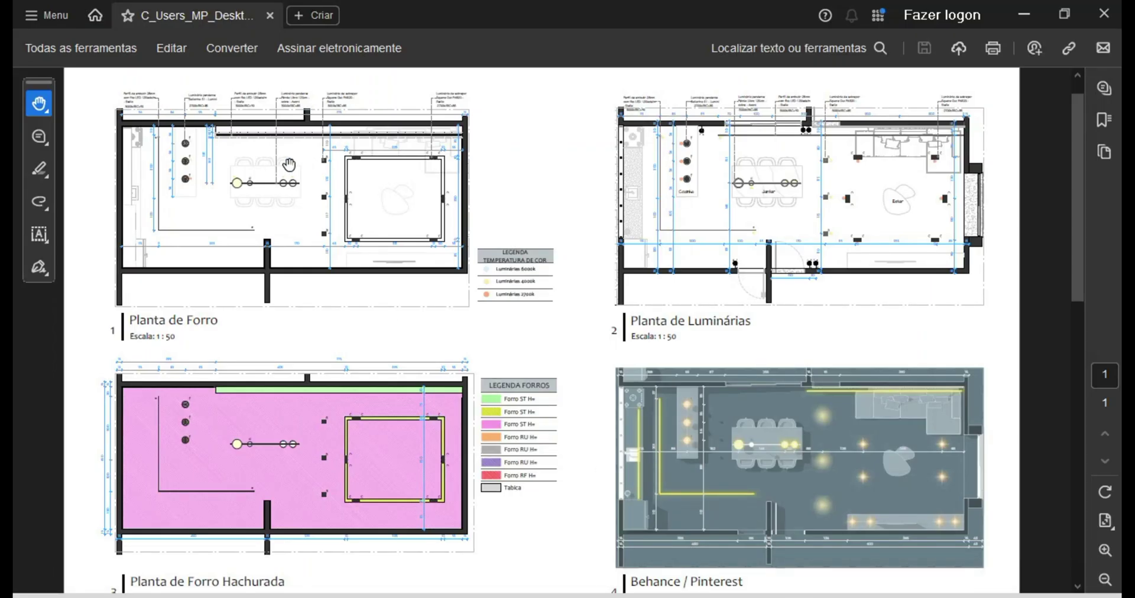
{"action": "scroll", "coordinate": [233, 156], "scroll_direction": "up", "scroll_amount": 5, "text": "ctrl"}
{"action": "scroll", "coordinate": [214, 136], "scroll_direction": "down", "scroll_amount": 1, "text": "ctrl"}
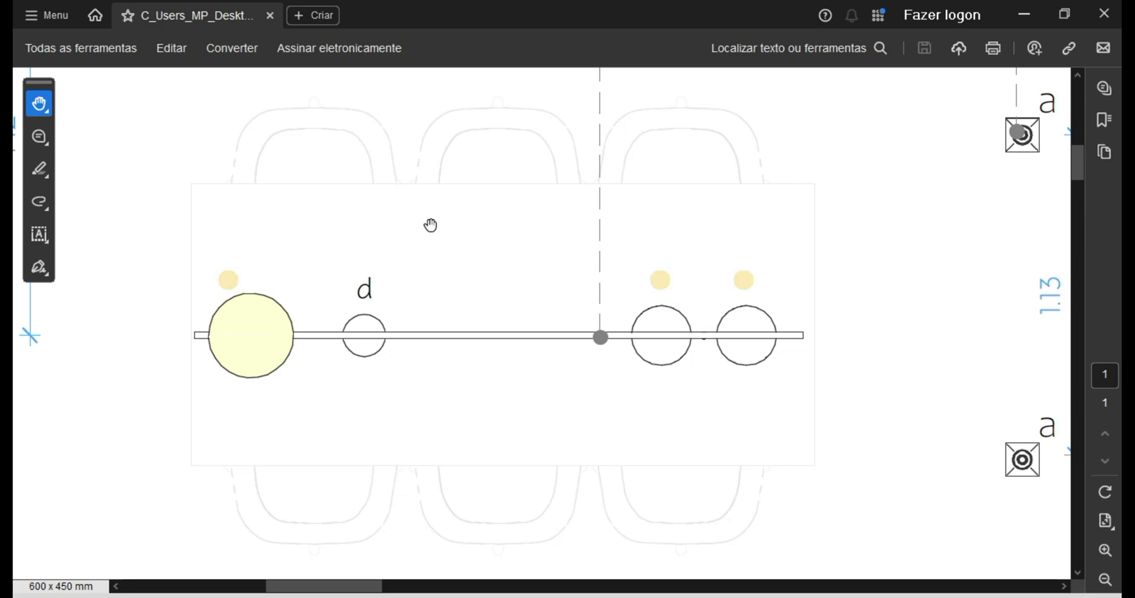
{"action": "left_click", "coordinate": [609, 595]}
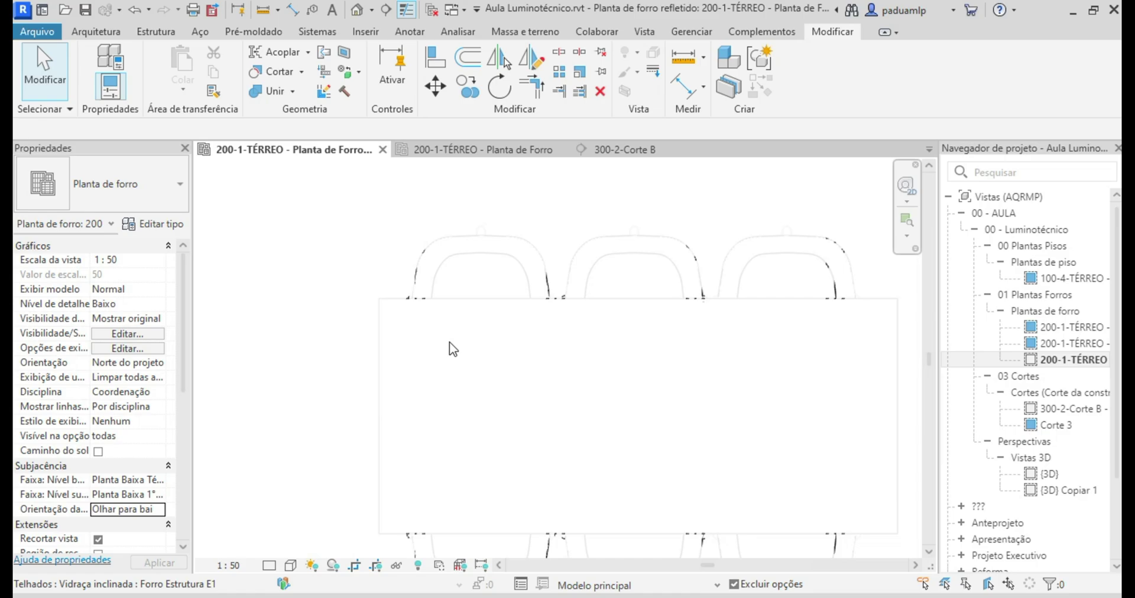
{"action": "key", "text": "z"}
{"action": "key", "text": "e"}
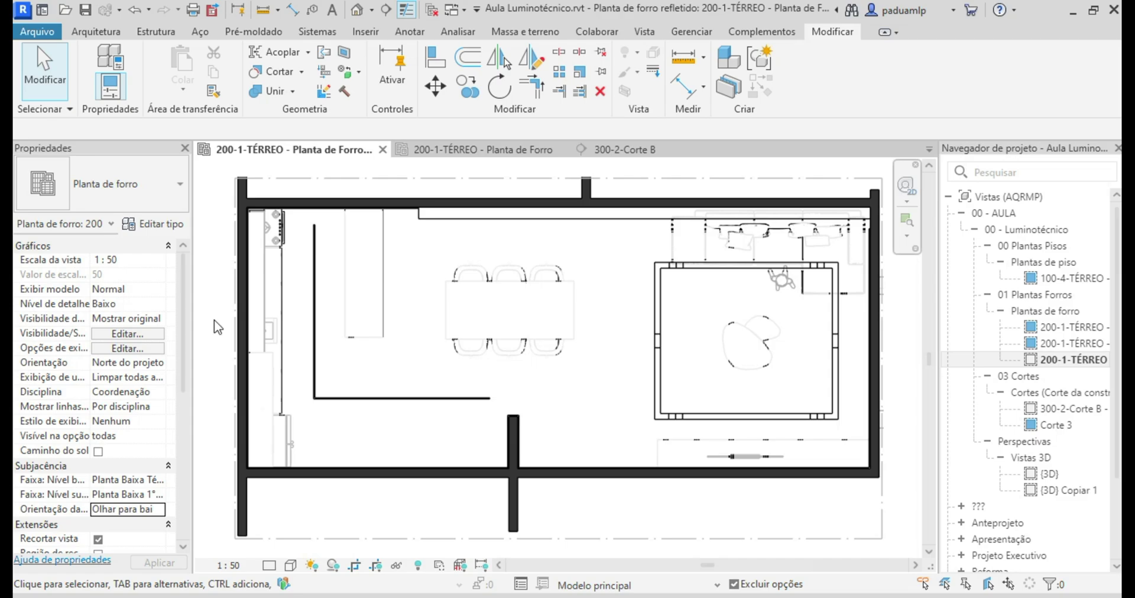
{"action": "left_click", "coordinate": [98, 32]}
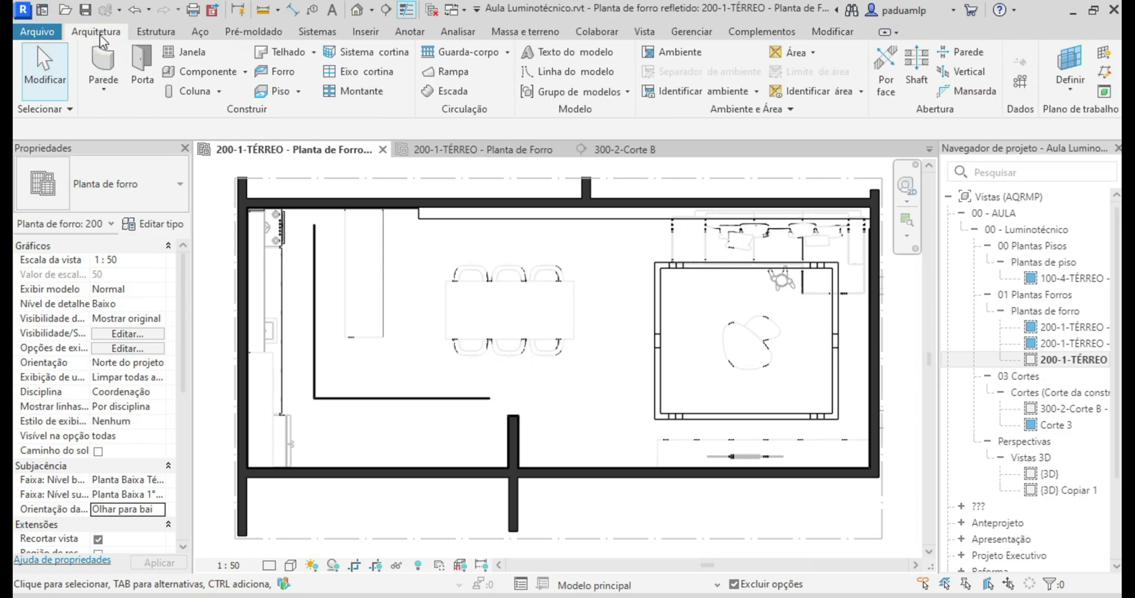
{"action": "left_click", "coordinate": [193, 74]}
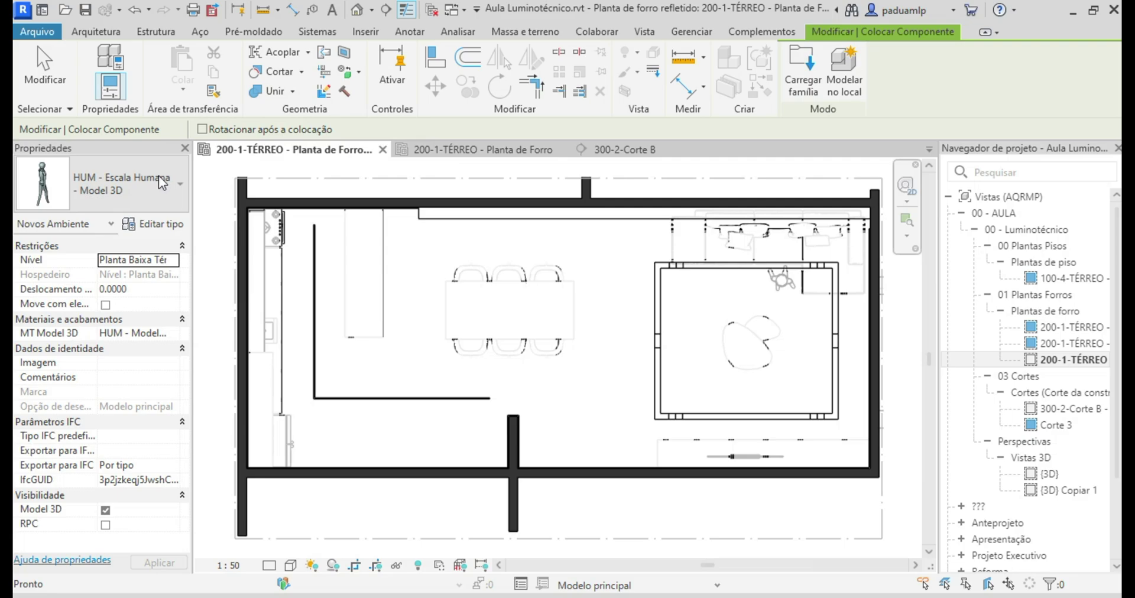
{"action": "left_click", "coordinate": [162, 184]}
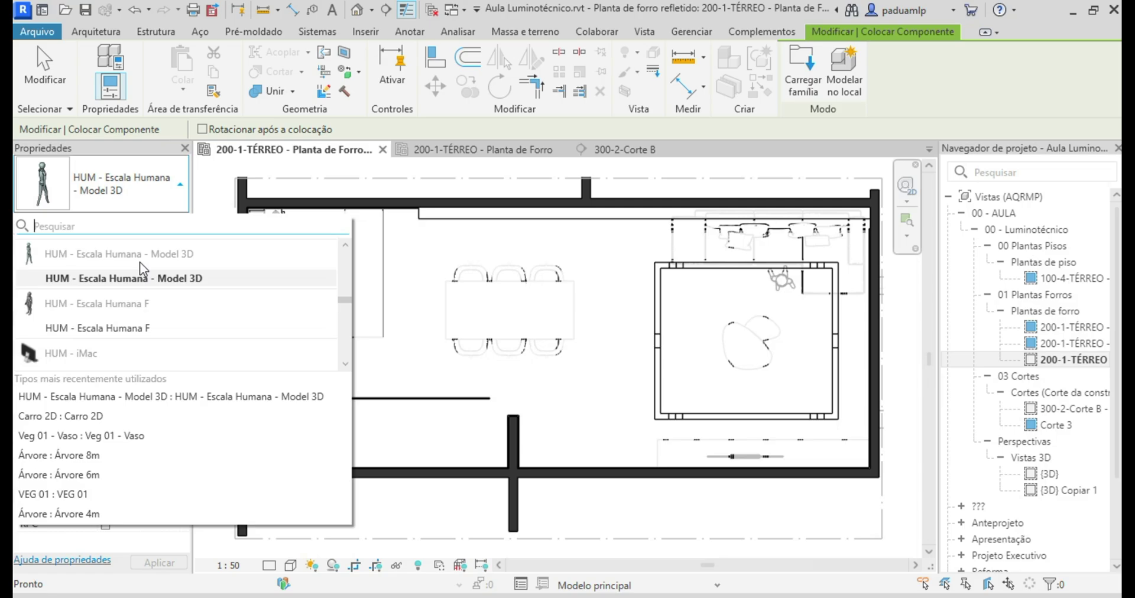
{"action": "scroll", "coordinate": [139, 261], "scroll_direction": "down", "scroll_amount": 8}
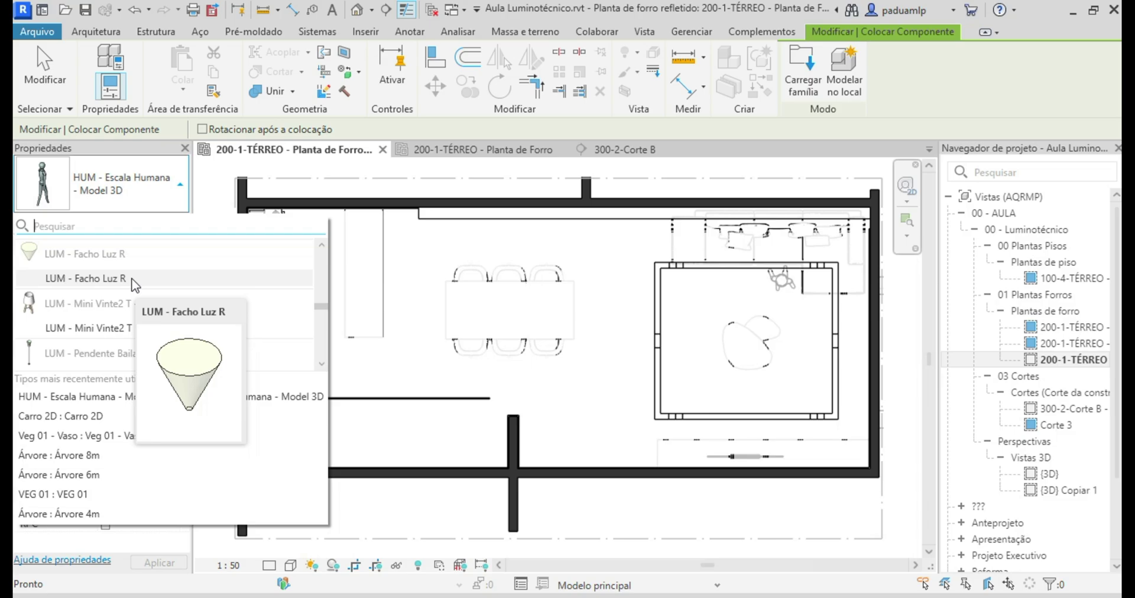
{"action": "key", "text": "Escape"}
{"action": "key", "text": "Escape"}
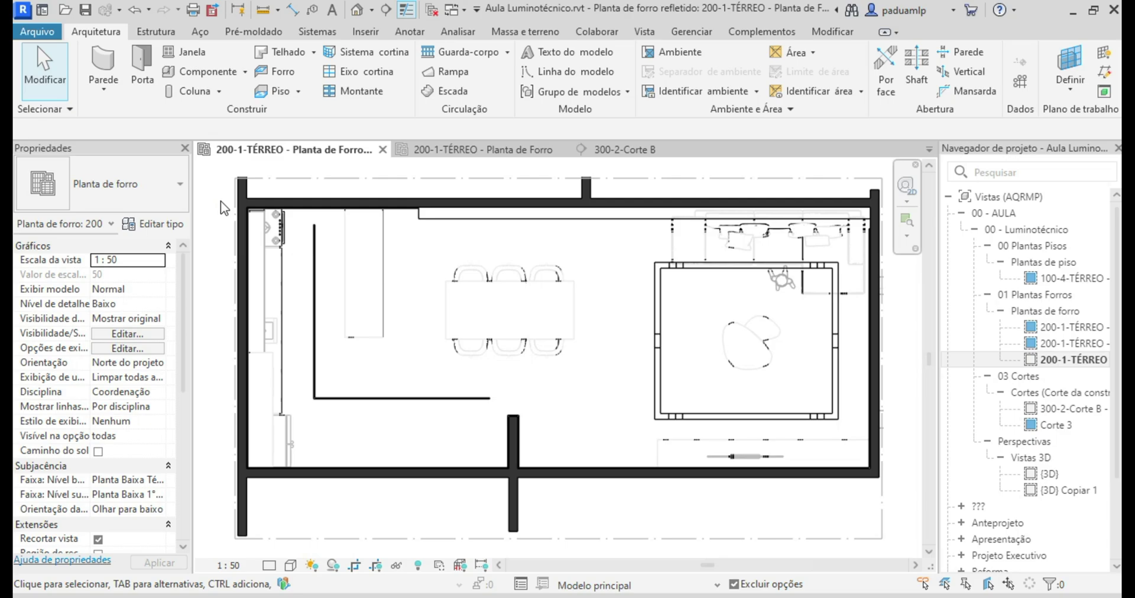
{"action": "key", "text": "l"}
{"action": "key", "text": "f"}
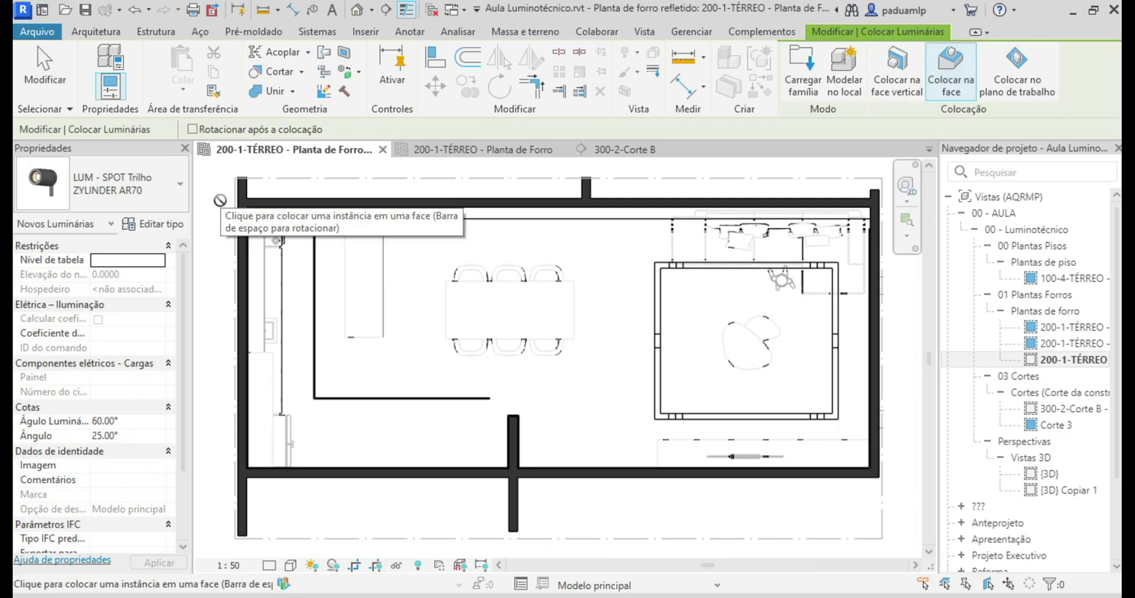
{"action": "left_click", "coordinate": [154, 190]}
{"action": "scroll", "coordinate": [127, 284], "scroll_direction": "down", "scroll_amount": 10}
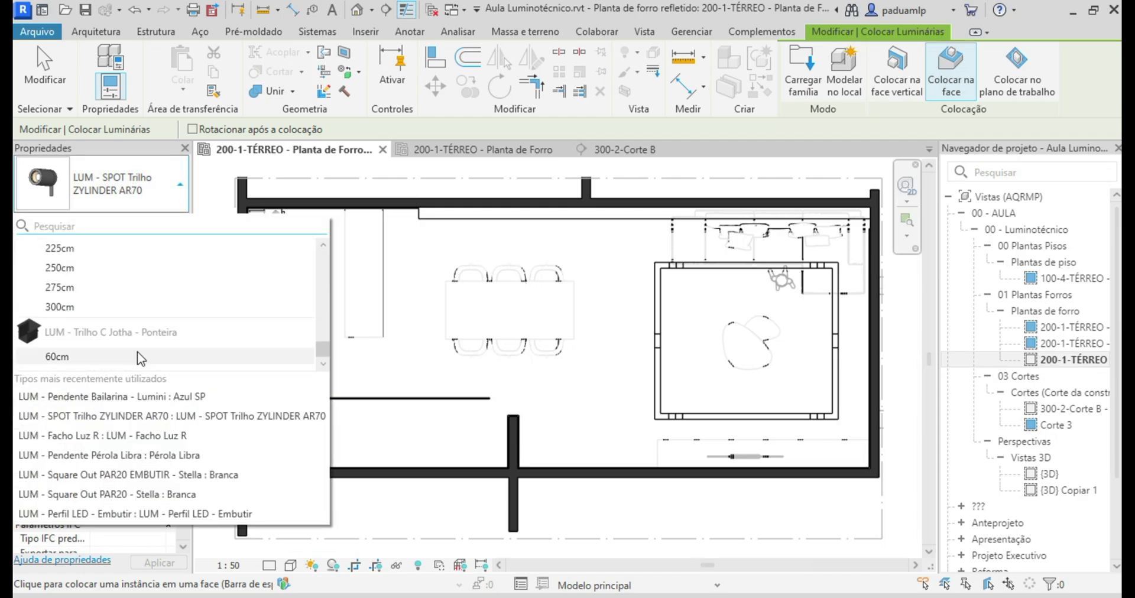
{"action": "mouse_move", "coordinate": [137, 352]}
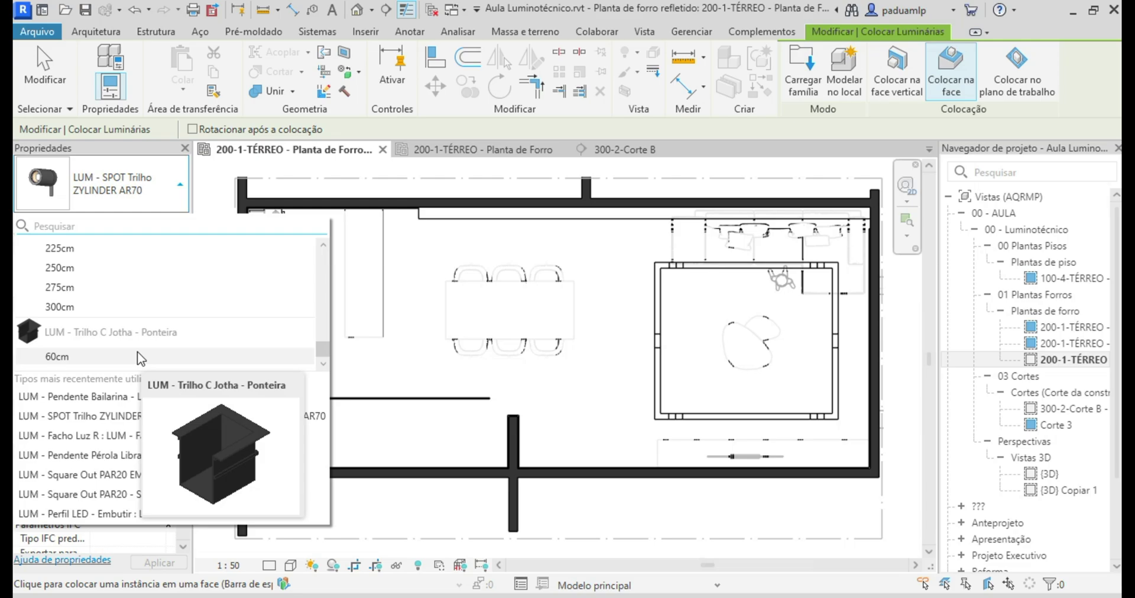
{"action": "scroll", "coordinate": [137, 352], "scroll_direction": "down", "scroll_amount": 8}
{"action": "key", "text": "Escape"}
{"action": "key", "text": "Escape"}
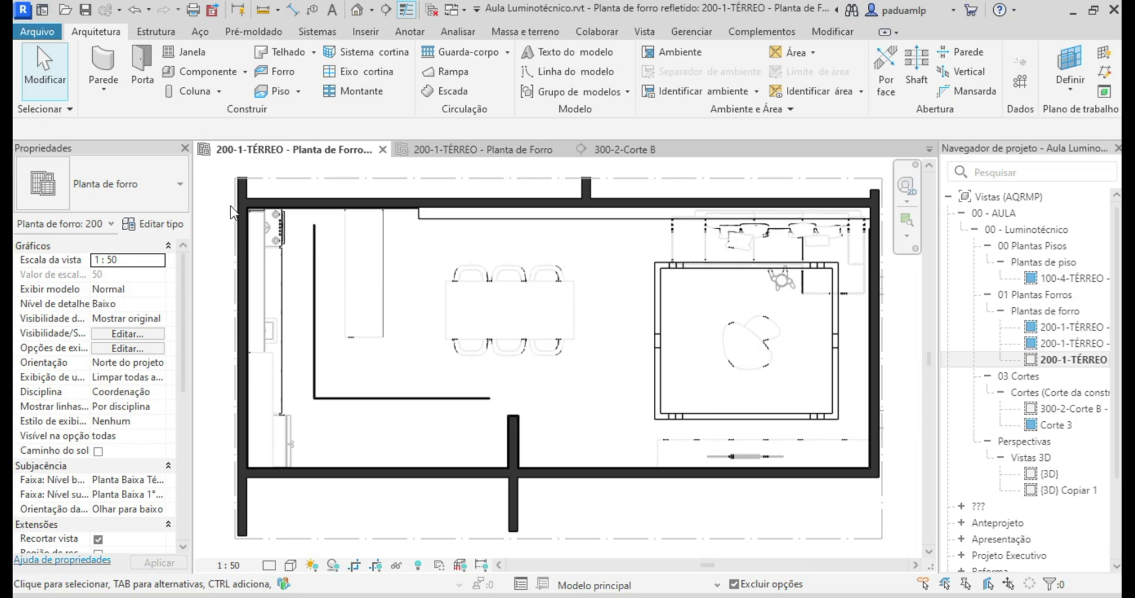
Start placing an electrical lighting fixture with the type LUM - Pendente Bailarina - Lumini, Verde Sálvia
{"action": "left_click", "coordinate": [312, 36]}
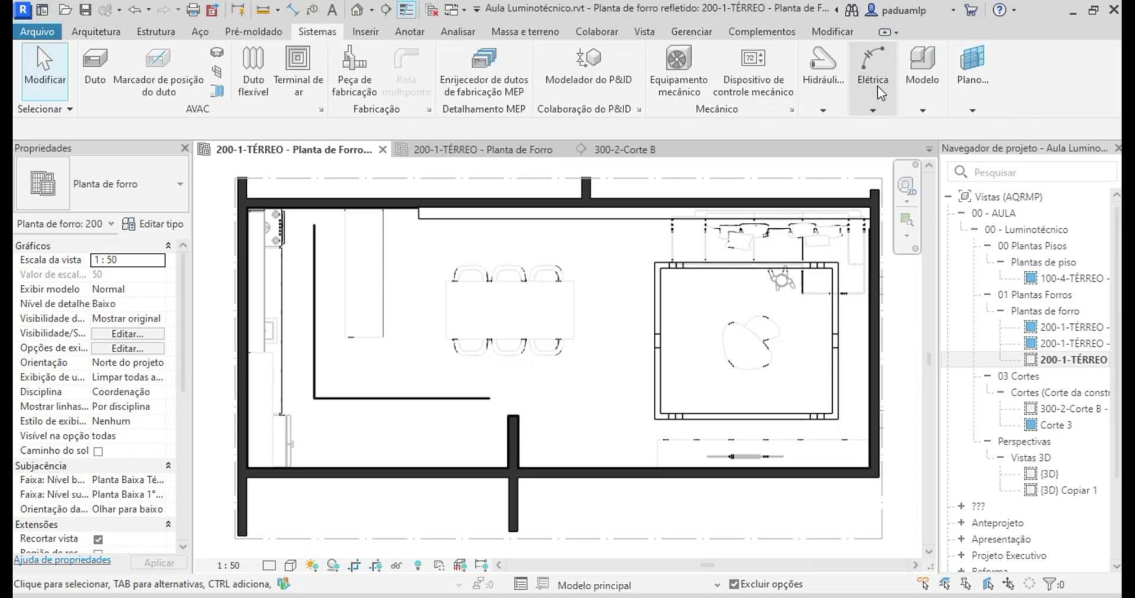
{"action": "mouse_move", "coordinate": [881, 91]}
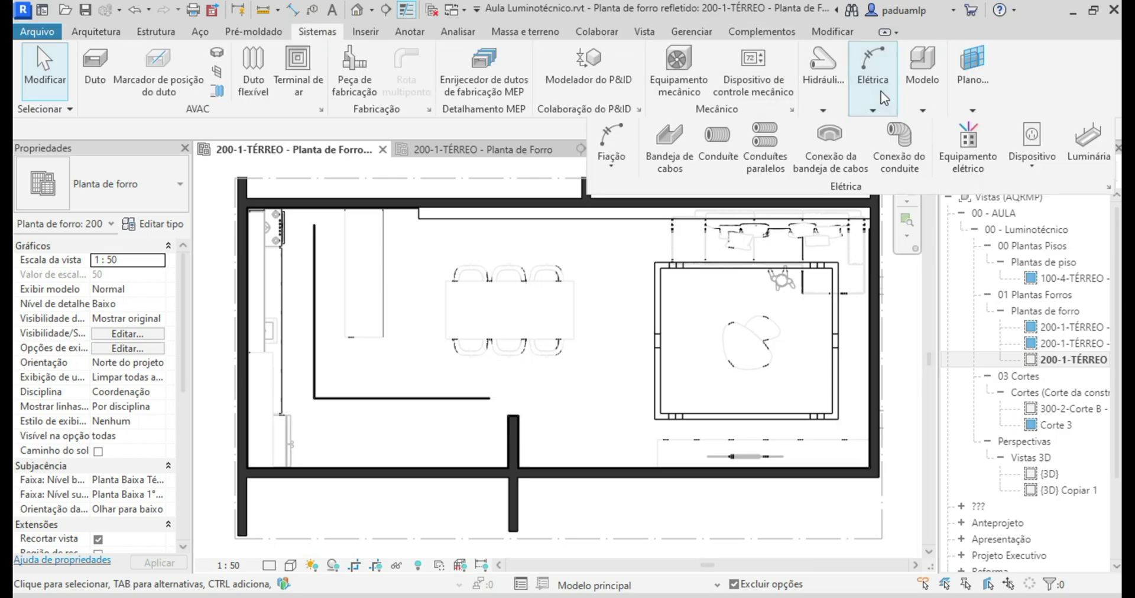
{"action": "left_click", "coordinate": [1094, 158]}
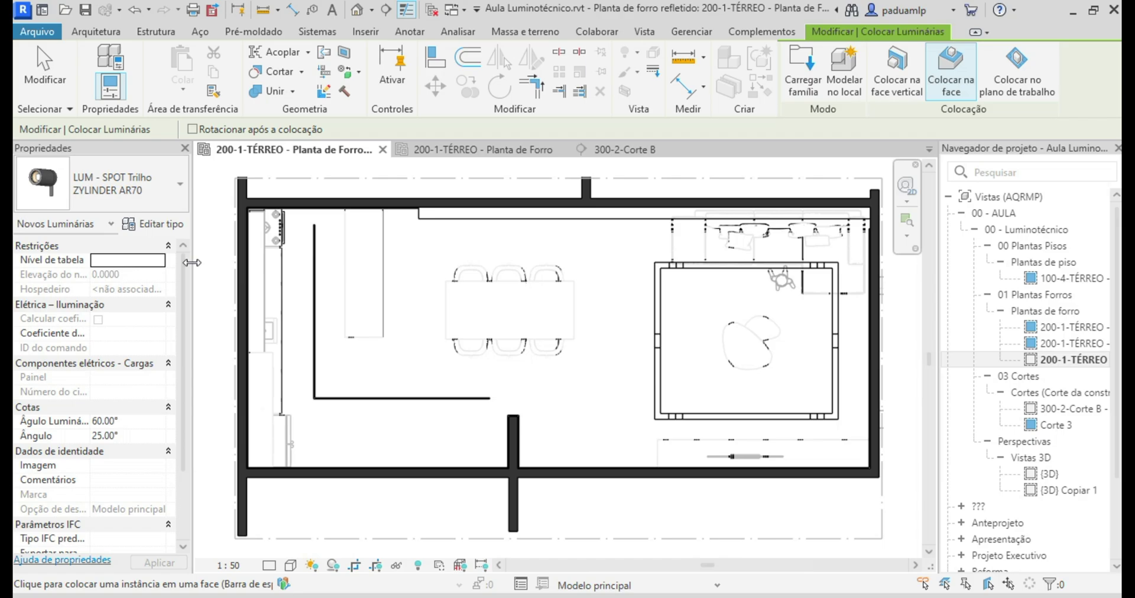
{"action": "left_click", "coordinate": [150, 189]}
{"action": "scroll", "coordinate": [140, 286], "scroll_direction": "down", "scroll_amount": 3}
{"action": "scroll", "coordinate": [142, 298], "scroll_direction": "up", "scroll_amount": 5}
{"action": "left_click", "coordinate": [89, 248]}
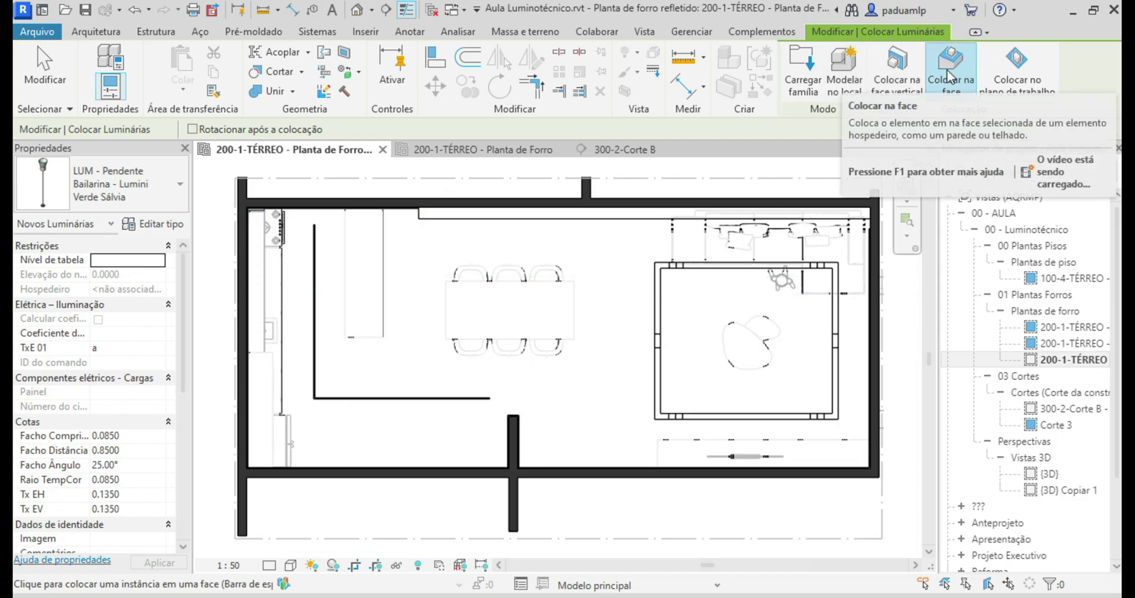
Place the pendant on the ceiling face below the L-shaped slot, about 0.50 m from the lower wall, rotated so its letter reads upright
{"action": "scroll", "coordinate": [467, 427], "scroll_direction": "up", "scroll_amount": 3}
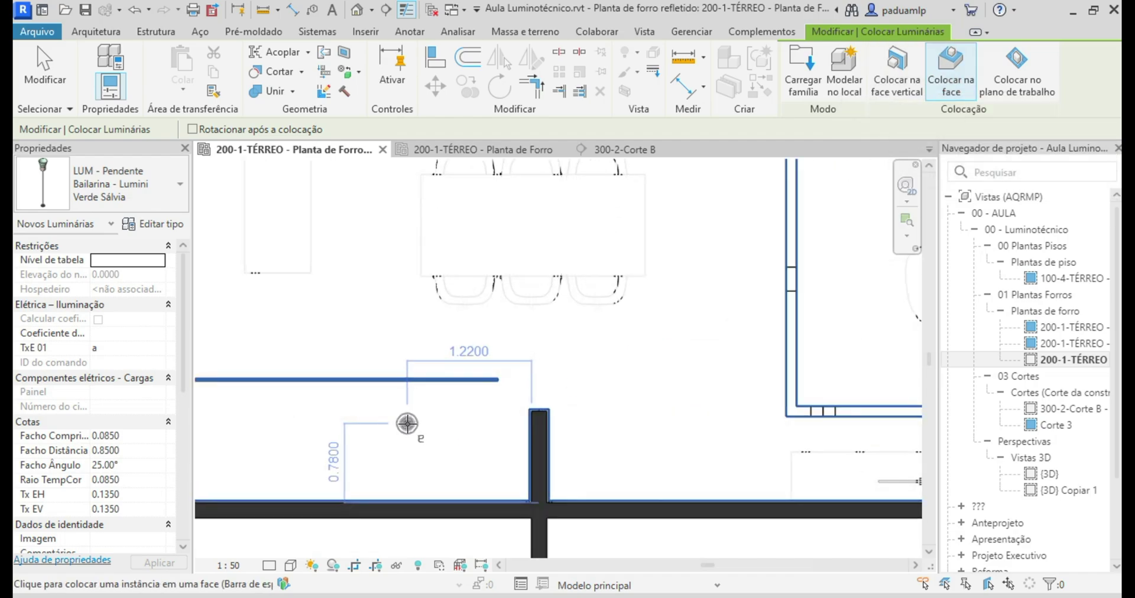
{"action": "scroll", "coordinate": [378, 441], "scroll_direction": "up", "scroll_amount": 2}
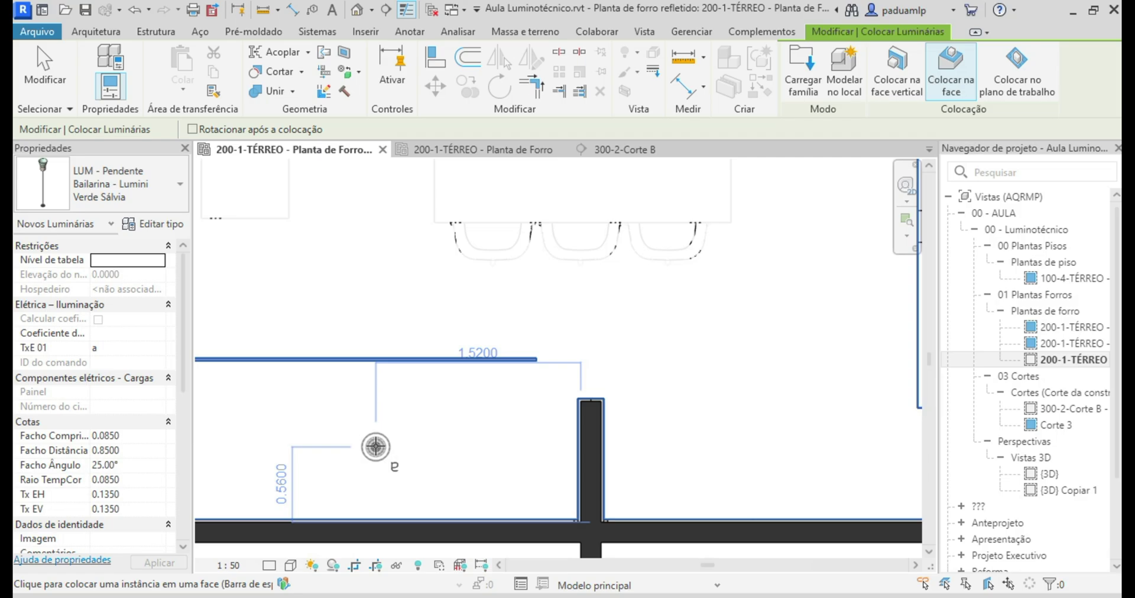
{"action": "scroll", "coordinate": [376, 446], "scroll_direction": "left", "scroll_amount": 2, "text": "shift"}
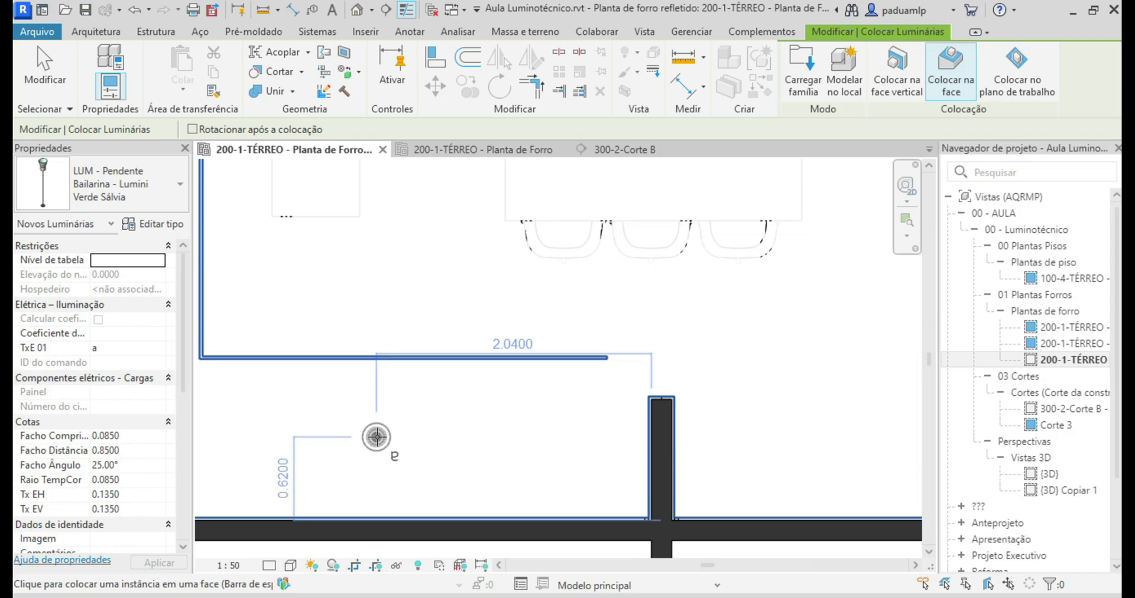
{"action": "key", "text": "space"}
{"action": "key", "text": "space"}
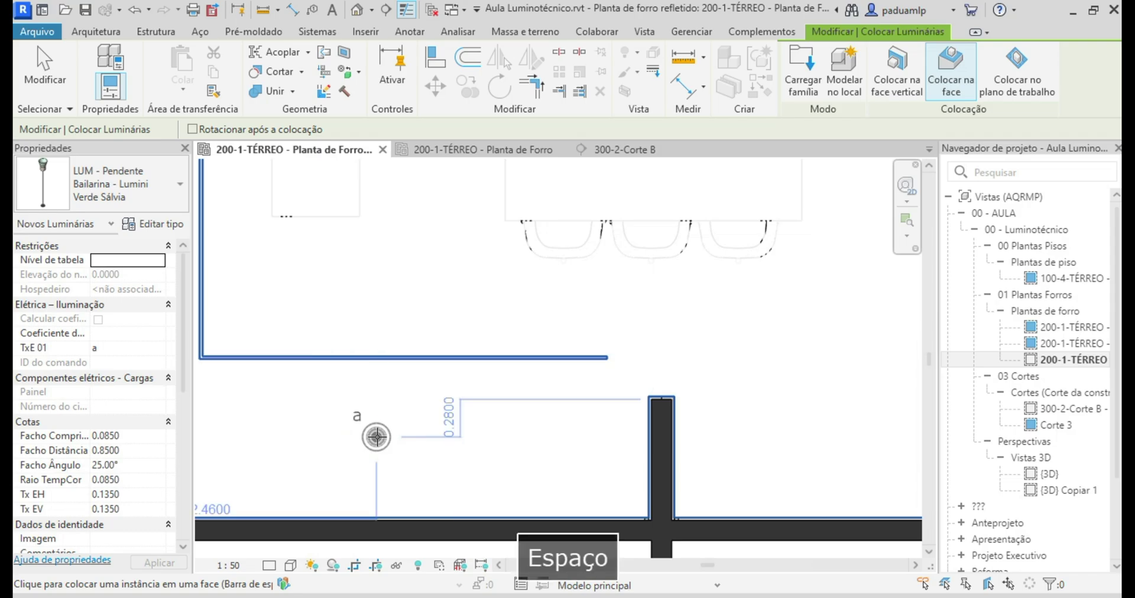
{"action": "key", "text": "space"}
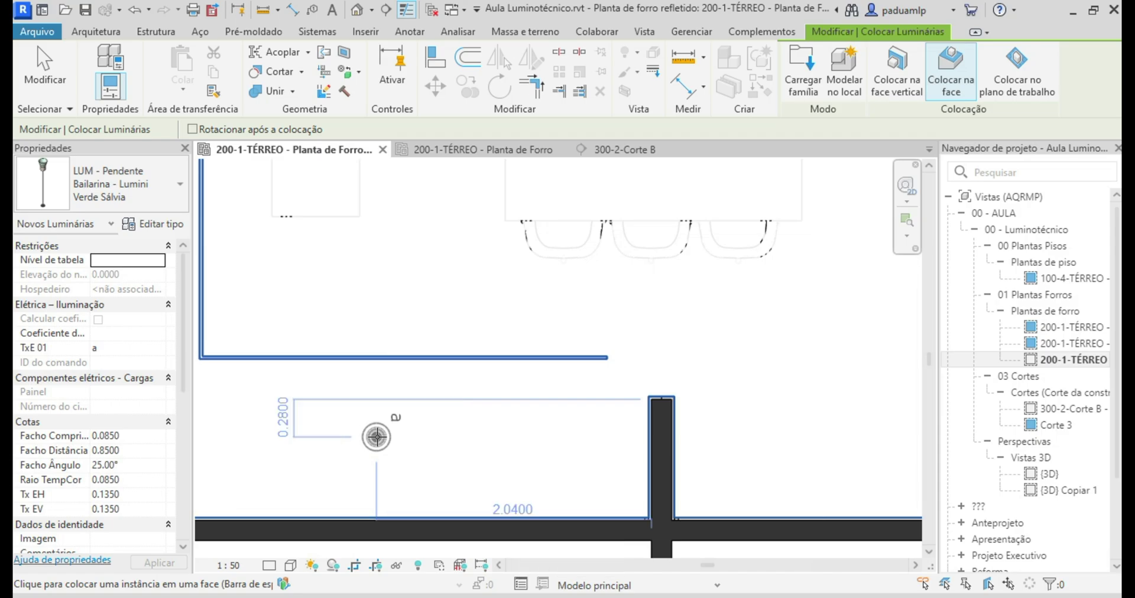
{"action": "key", "text": "space"}
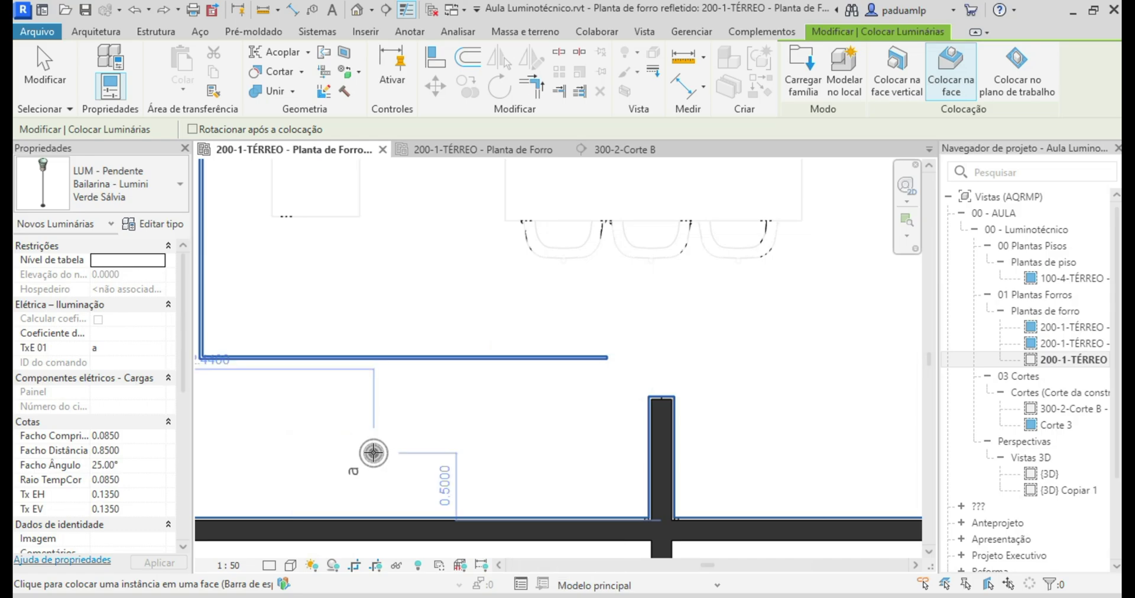
{"action": "key", "text": "space"}
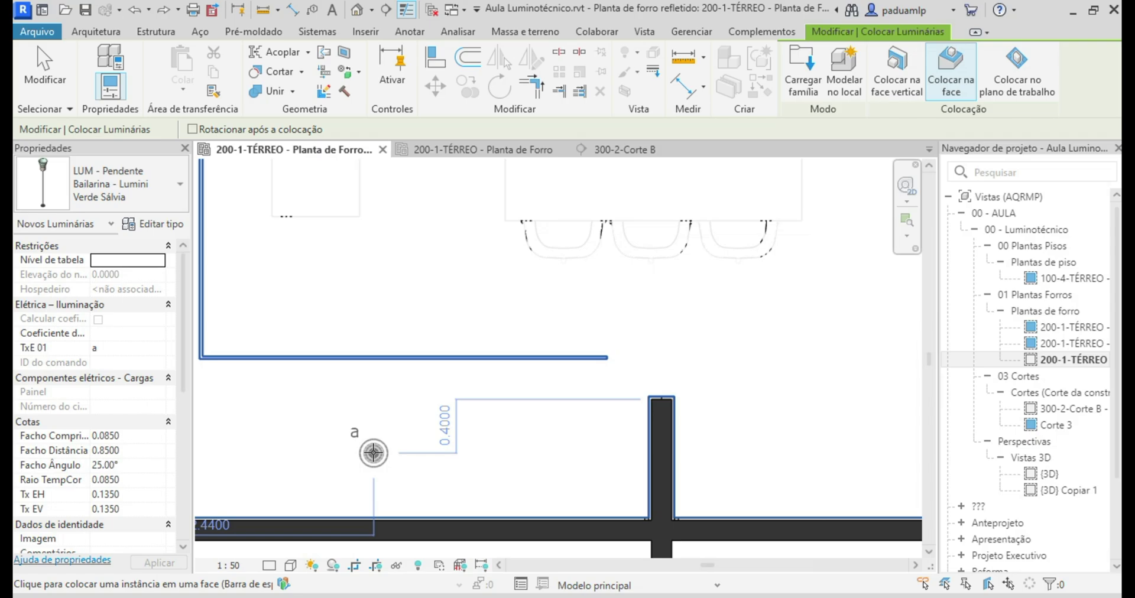
{"action": "left_click", "coordinate": [373, 453]}
{"action": "key", "text": "Escape"}
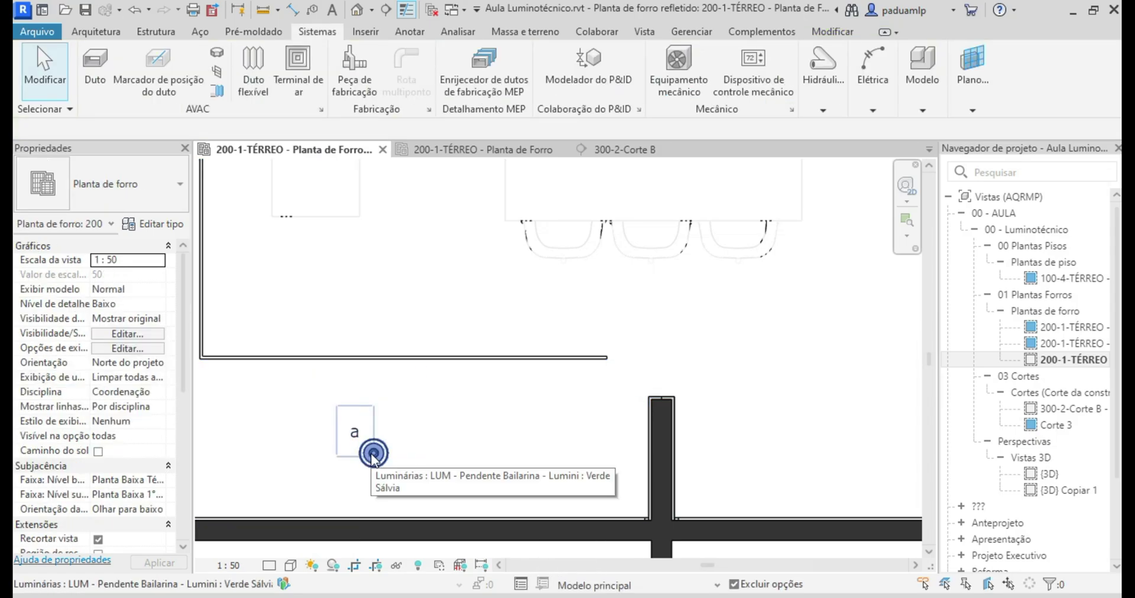
Rotate the placed pendant so its circuit letter moves to the other side of the symbol
{"action": "left_click", "coordinate": [372, 454]}
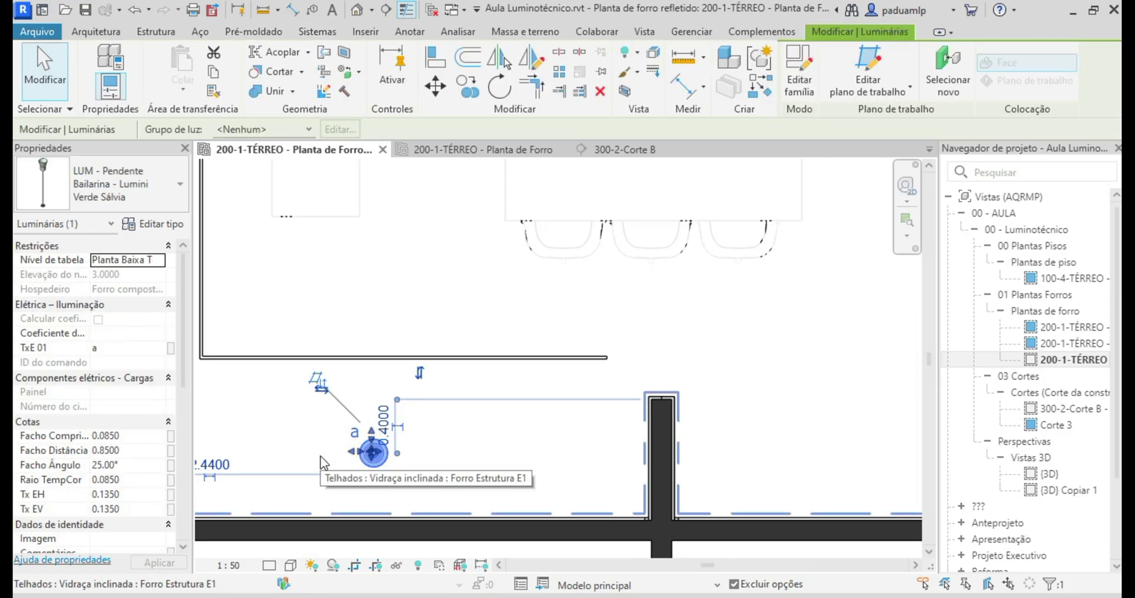
{"action": "key", "text": "space"}
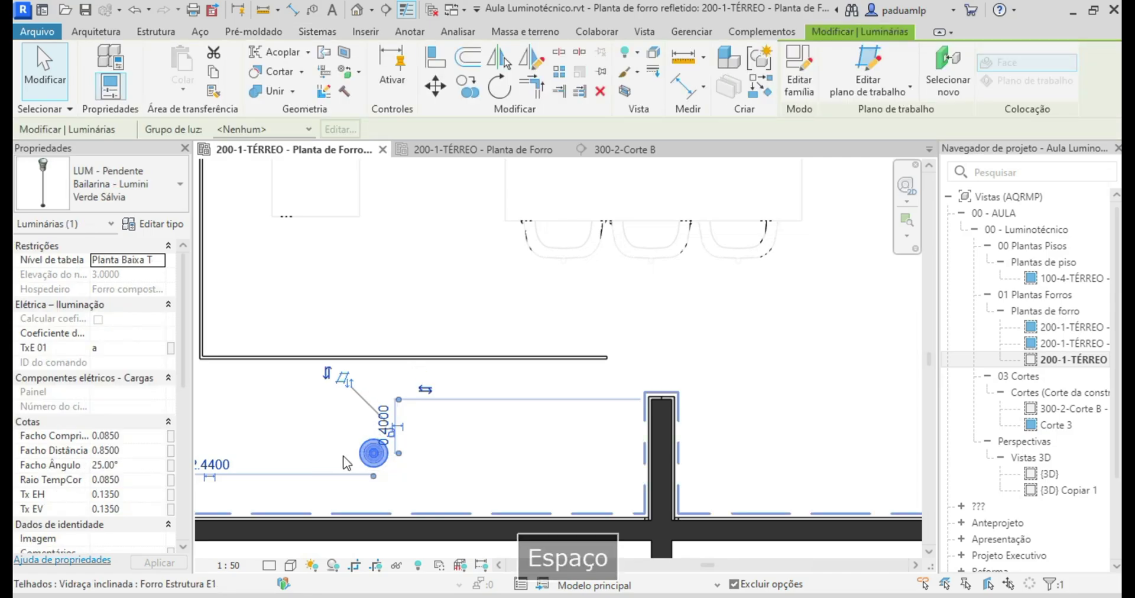
{"action": "key", "text": "Escape"}
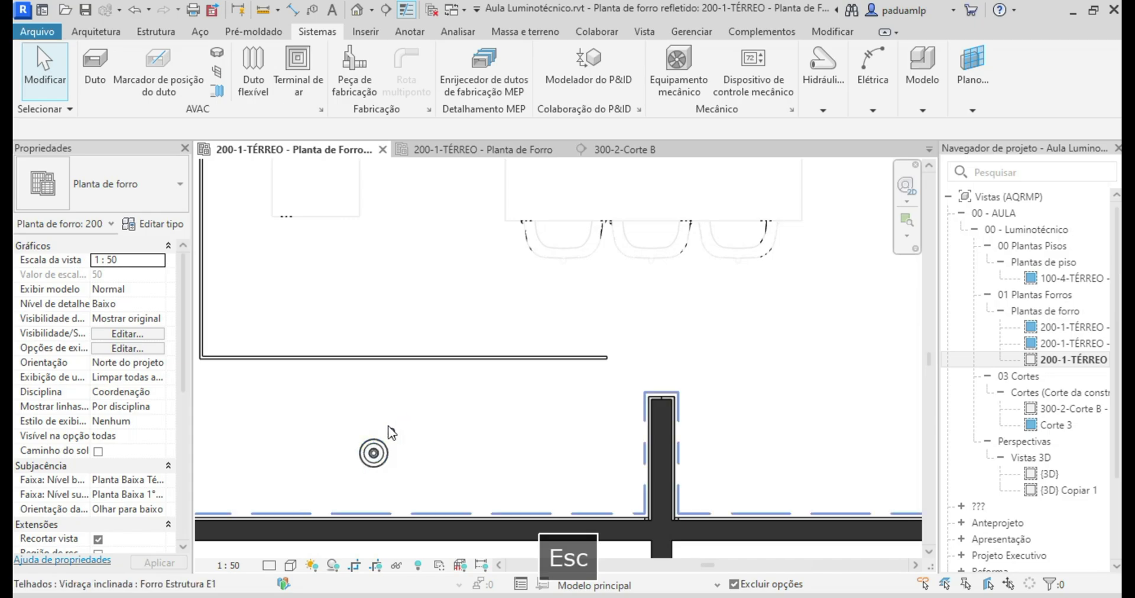
Set the pendant's label offsets Tx EH and Tx EV to 0.10 each
{"action": "left_click", "coordinate": [368, 461]}
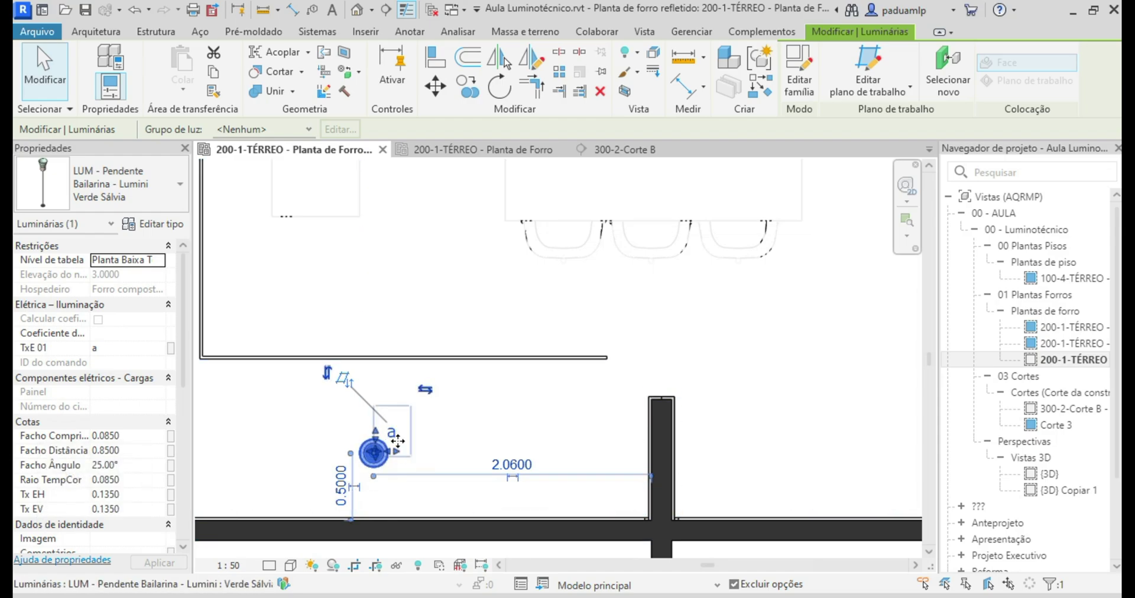
{"action": "left_click", "coordinate": [138, 496]}
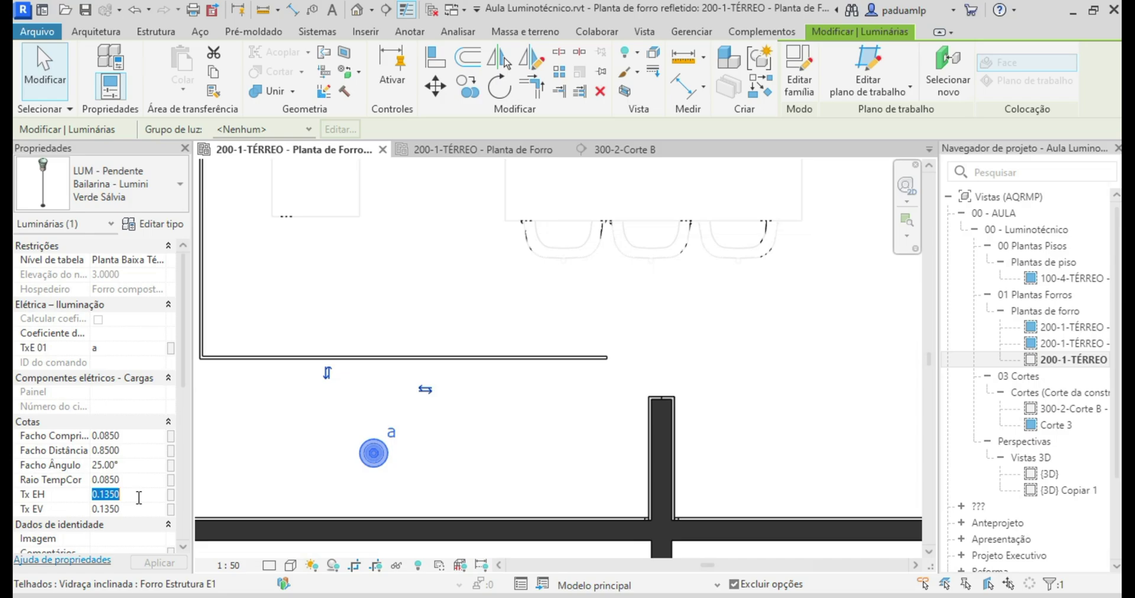
{"action": "type", "text": "0.10"}
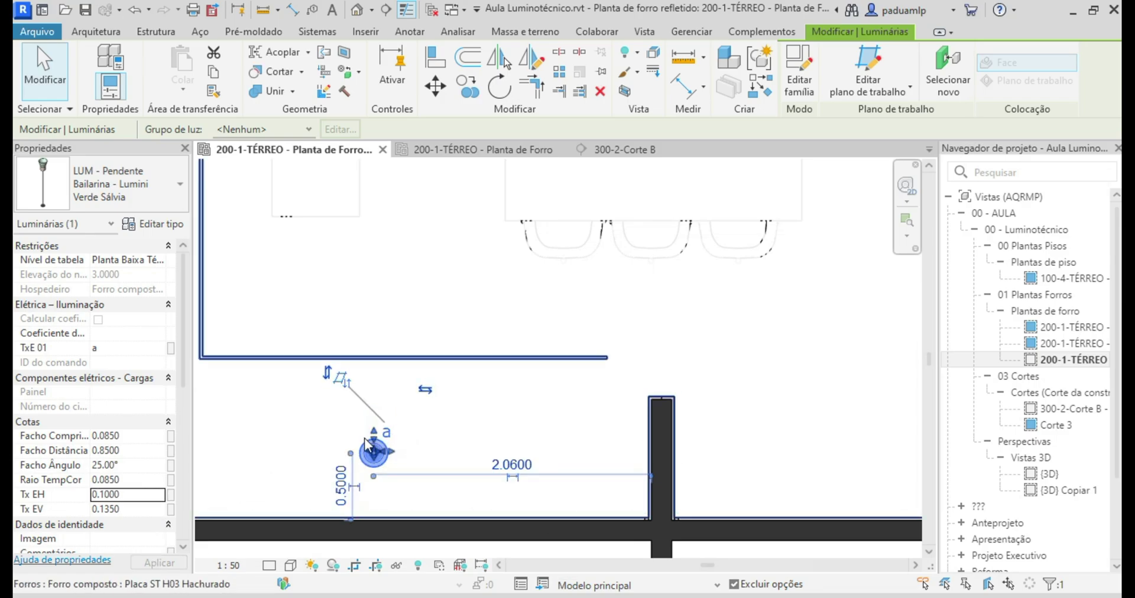
{"action": "left_click", "coordinate": [130, 508]}
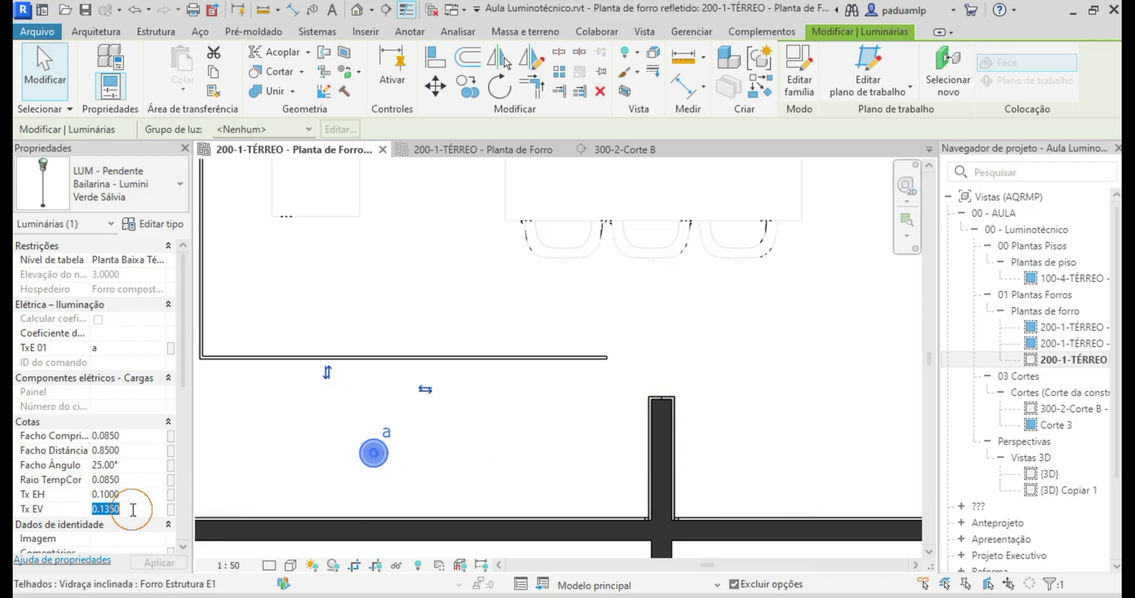
{"action": "type", "text": "0.2"}
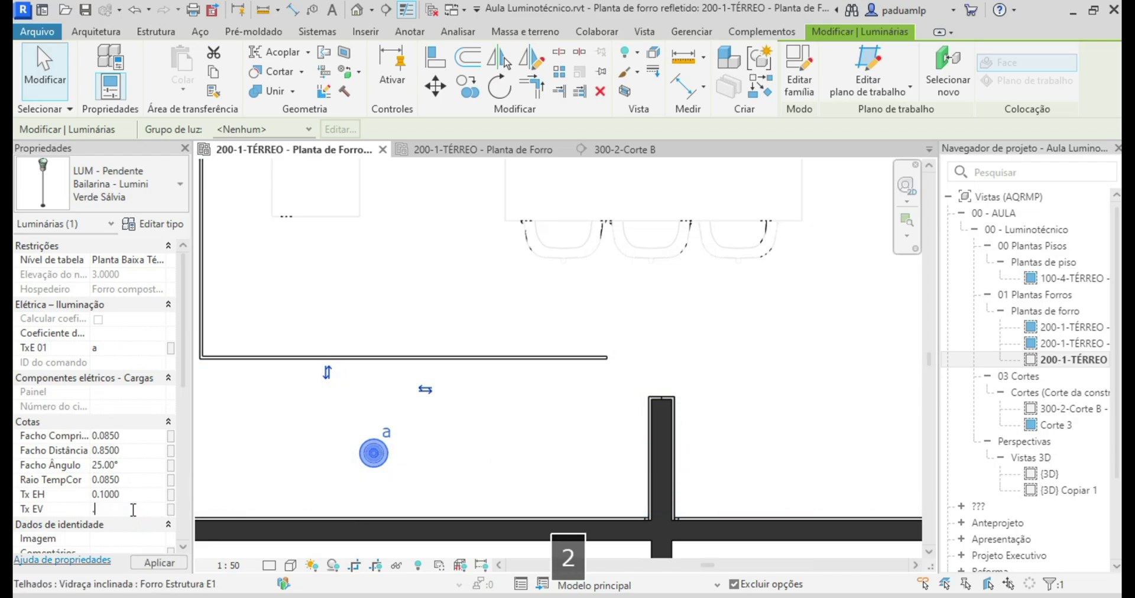
{"action": "key", "text": "Return"}
{"action": "key", "text": "ctrl+z"}
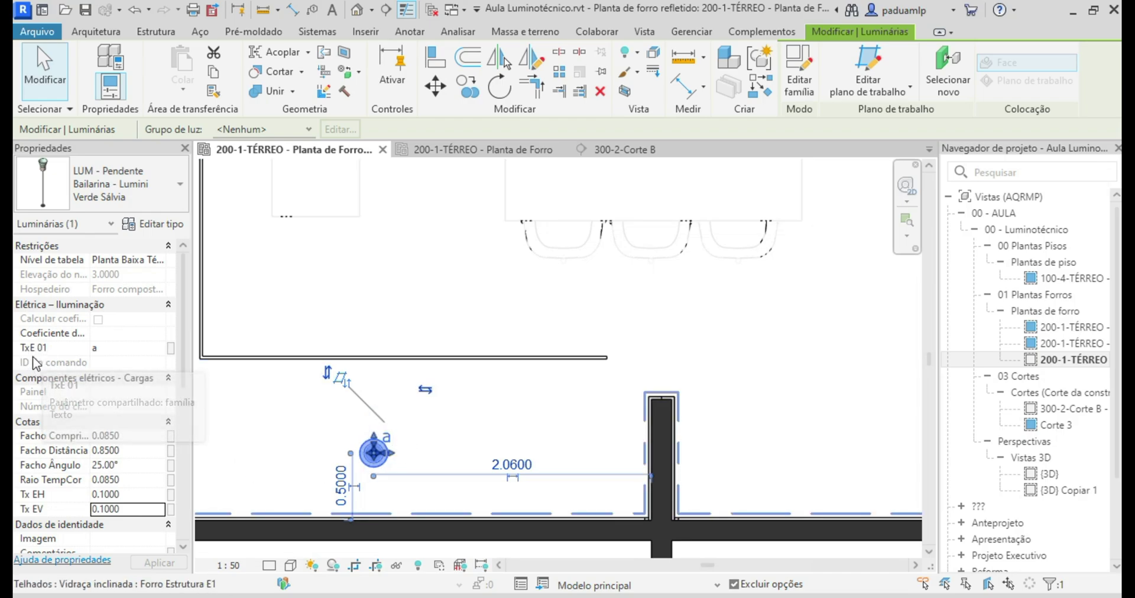
Change the pendant's circuit letter TxE 01 to w
{"action": "left_click", "coordinate": [109, 350]}
{"action": "type", "text": "w"}
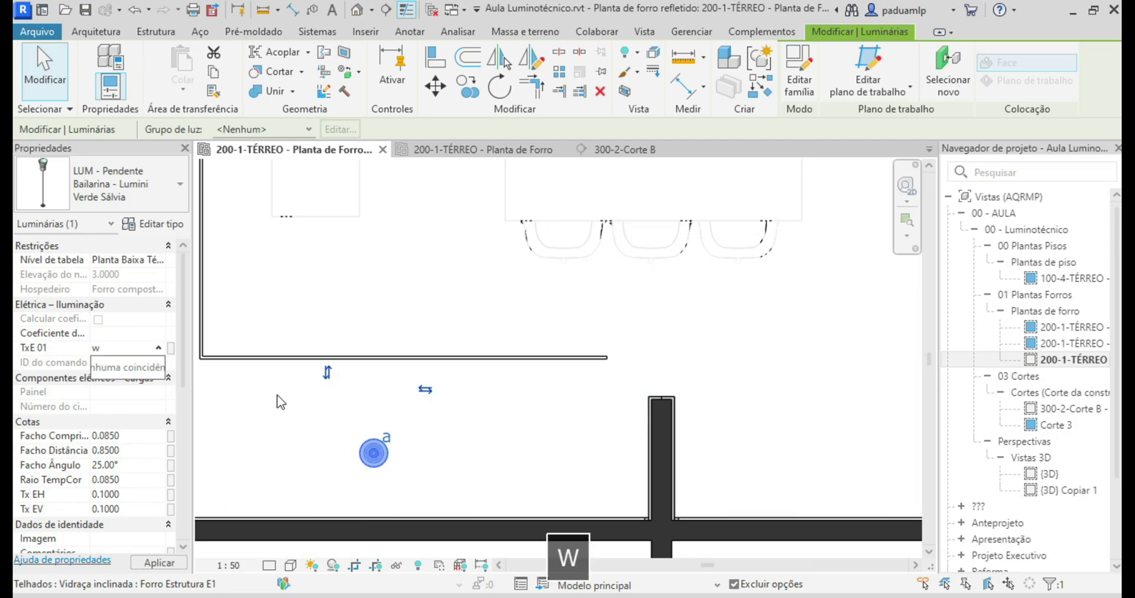
{"action": "key", "text": "Escape"}
{"action": "left_click", "coordinate": [375, 459]}
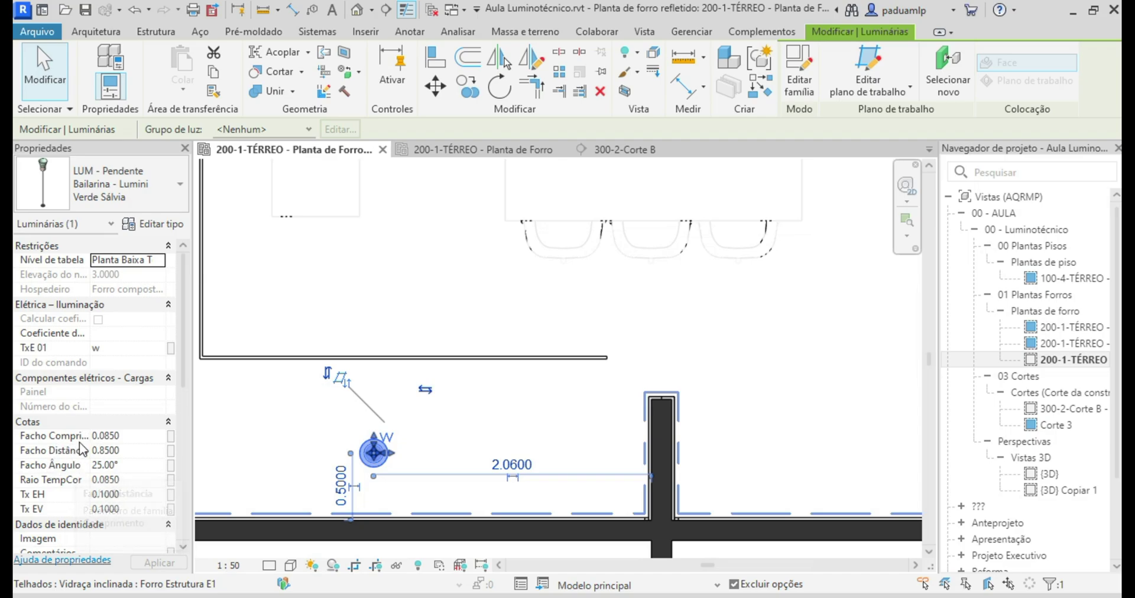
{"action": "key", "text": "Escape"}
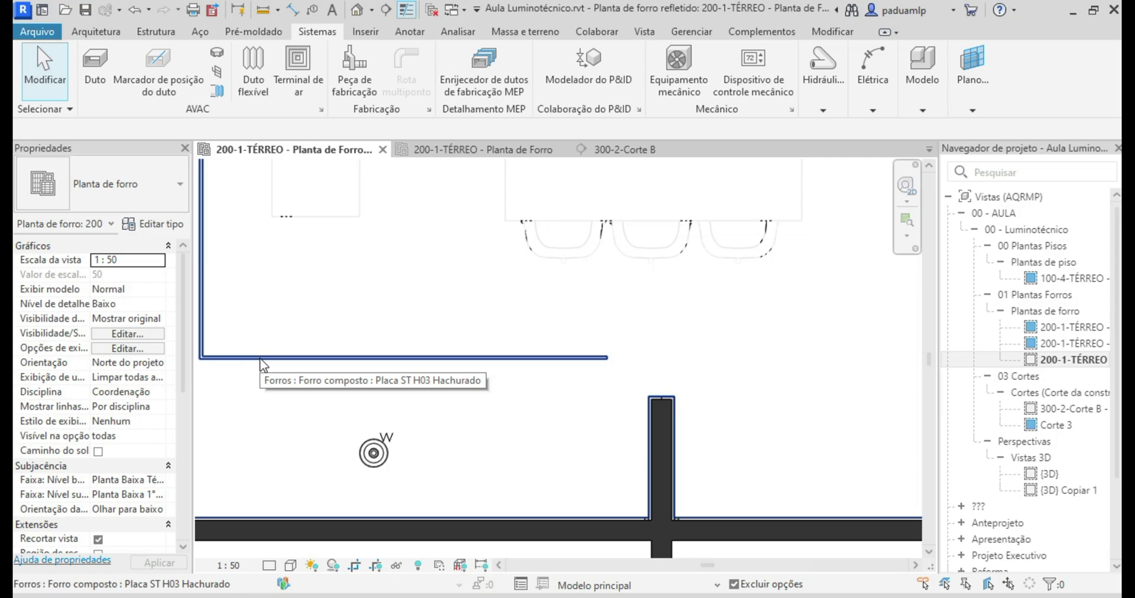
Dimension the pendant's distance from the lower wall and from the short wall stub with aligned dimensions
{"action": "key", "text": "d"}
{"action": "key", "text": "i"}
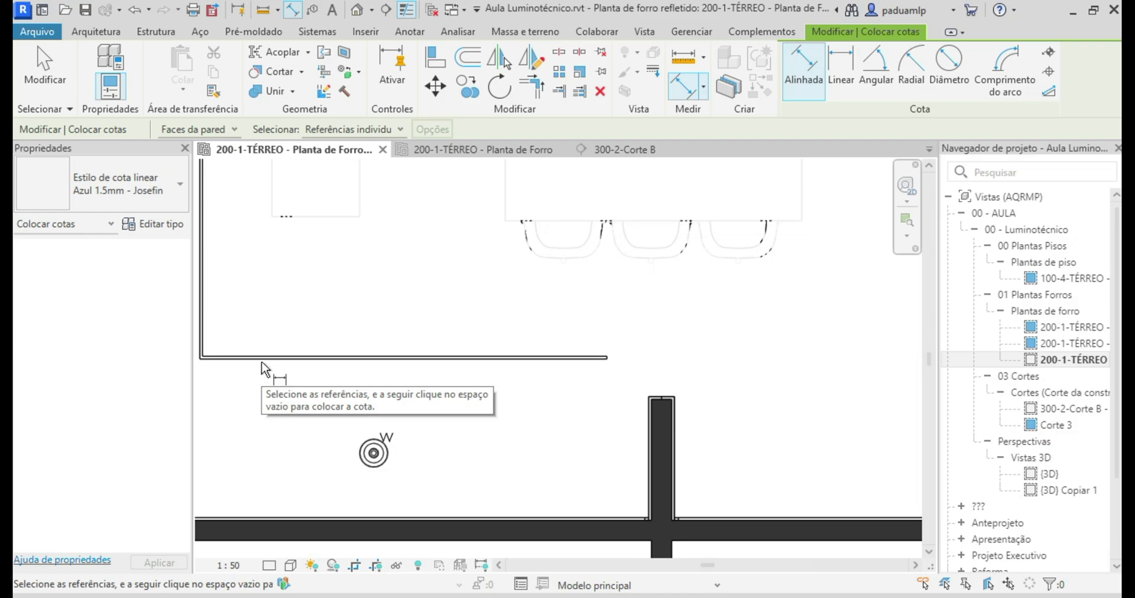
{"action": "left_click", "coordinate": [332, 519]}
{"action": "left_click", "coordinate": [372, 453]}
{"action": "left_click", "coordinate": [331, 470]}
{"action": "left_click", "coordinate": [651, 467]}
{"action": "left_click", "coordinate": [374, 455]}
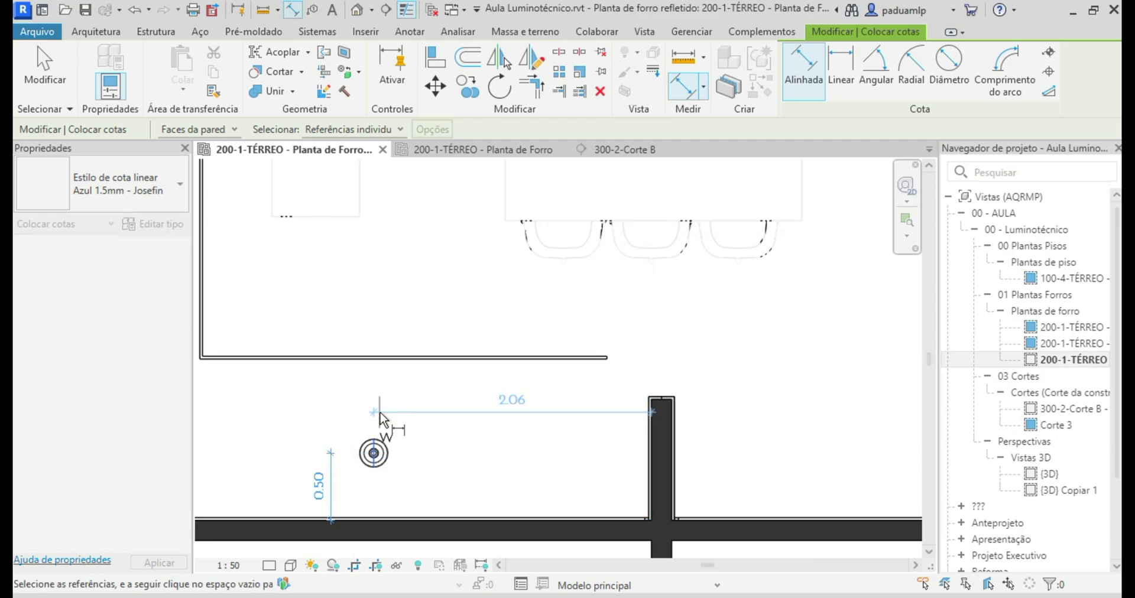
{"action": "left_click", "coordinate": [380, 412]}
{"action": "key", "text": "Escape"}
Place a LUM - Square Out PAR20 - Stella Branca fixture aligned beside the pendant, about 1.545 m from the wall stub, rotated so its letter reads upright
{"action": "scroll", "coordinate": [296, 465], "scroll_direction": "up", "scroll_amount": 1}
{"action": "key", "text": "l"}
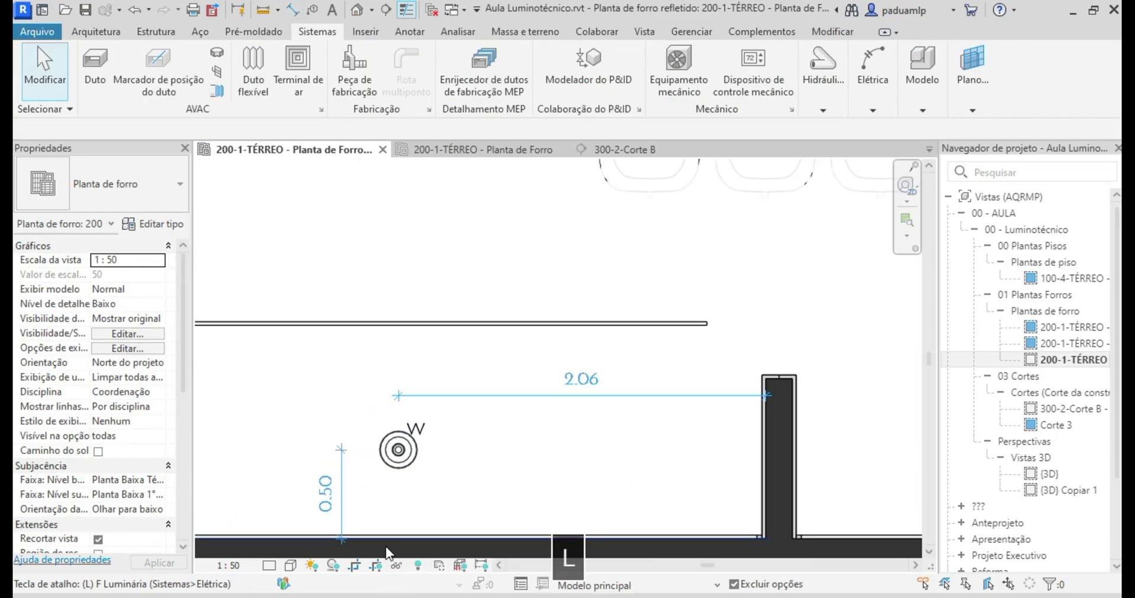
{"action": "key", "text": "f"}
{"action": "left_click", "coordinate": [133, 182]}
{"action": "left_click", "coordinate": [131, 181]}
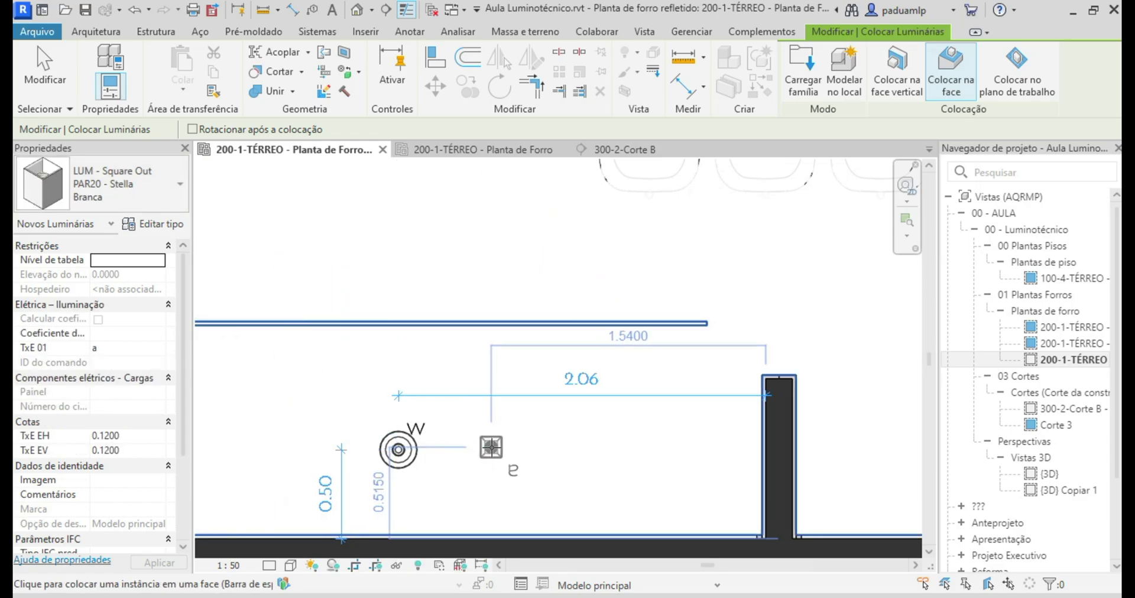
{"action": "left_click", "coordinate": [490, 449]}
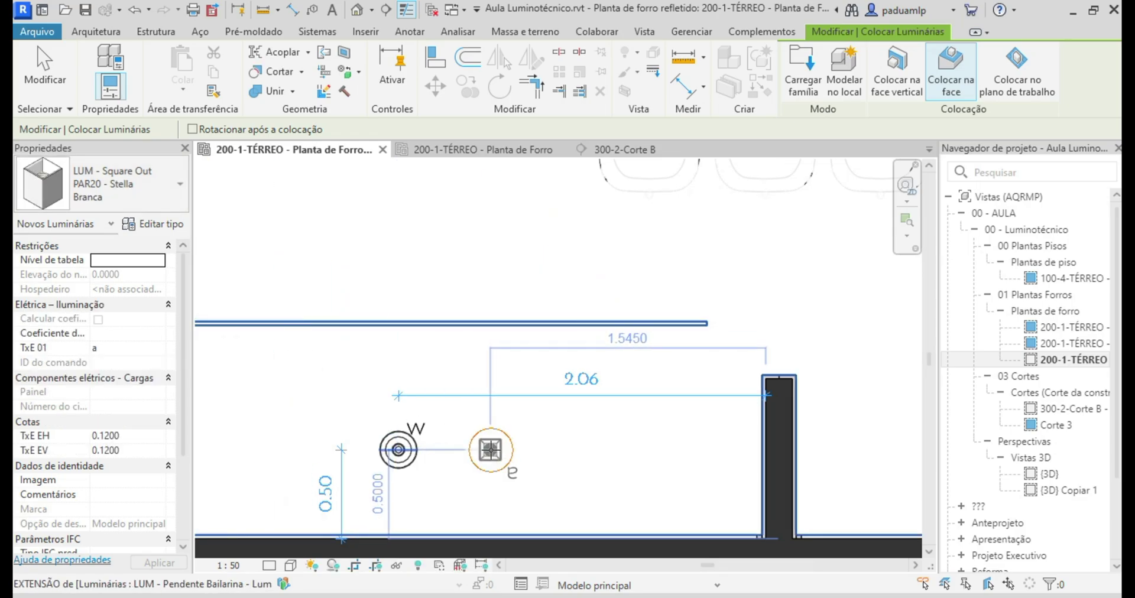
{"action": "key", "text": "Escape"}
{"action": "left_click", "coordinate": [490, 451]}
{"action": "key", "text": "space"}
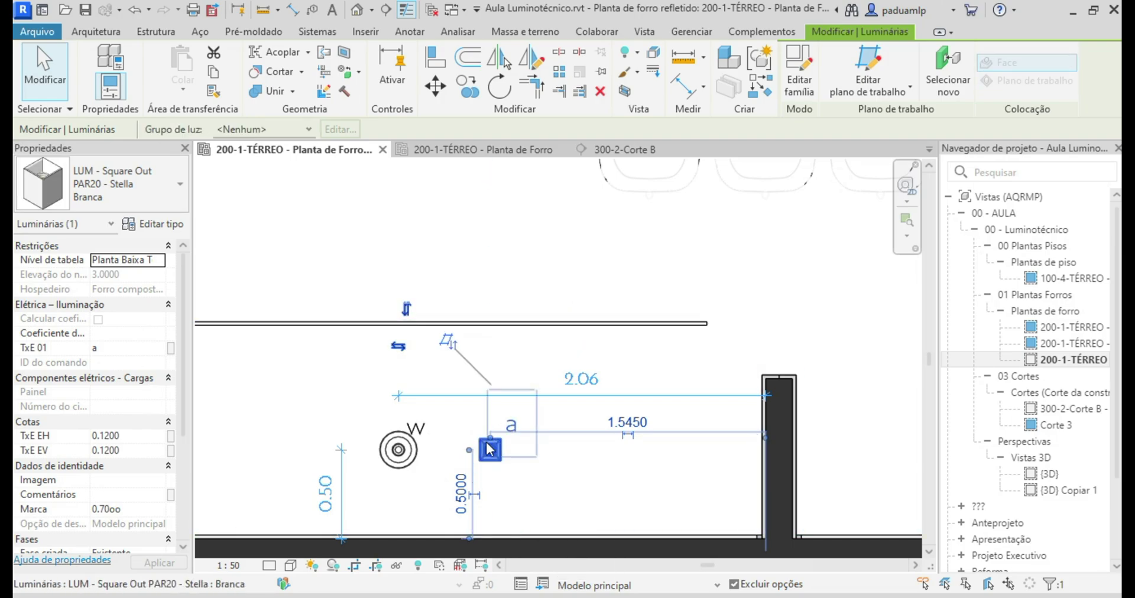
{"action": "key", "text": "Escape"}
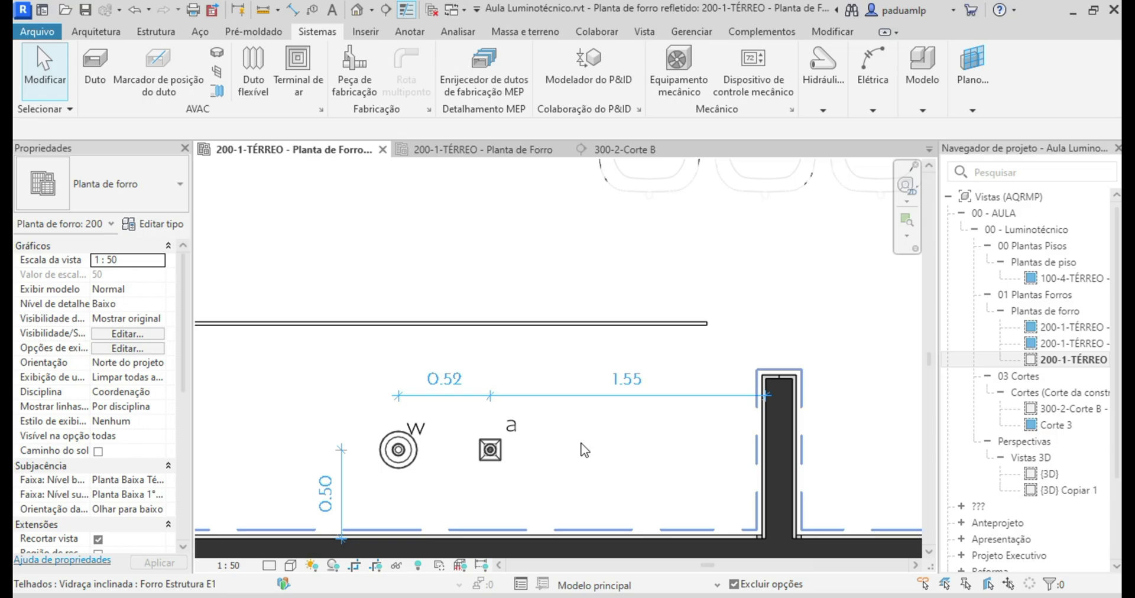
Switch to the finished Planta de Forro view and delete the pendant and square fixture below the L-shaped slot
{"action": "left_click", "coordinate": [488, 151]}
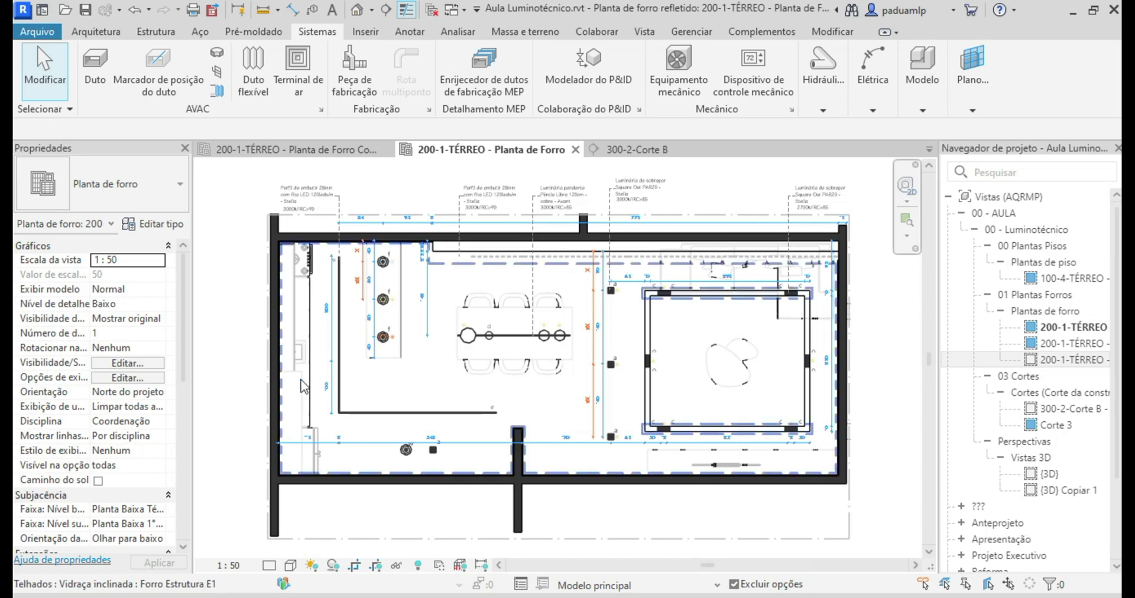
{"action": "scroll", "coordinate": [421, 470], "scroll_direction": "up", "scroll_amount": 4}
{"action": "left_click", "coordinate": [317, 417]}
{"action": "key", "text": "Delete"}
Examine the X and 2X spacing of the counter pendants and of the square fixtures between the dining and living areas
{"action": "key", "text": "z"}
{"action": "key", "text": "e"}
{"action": "scroll", "coordinate": [384, 264], "scroll_direction": "up", "scroll_amount": 4}
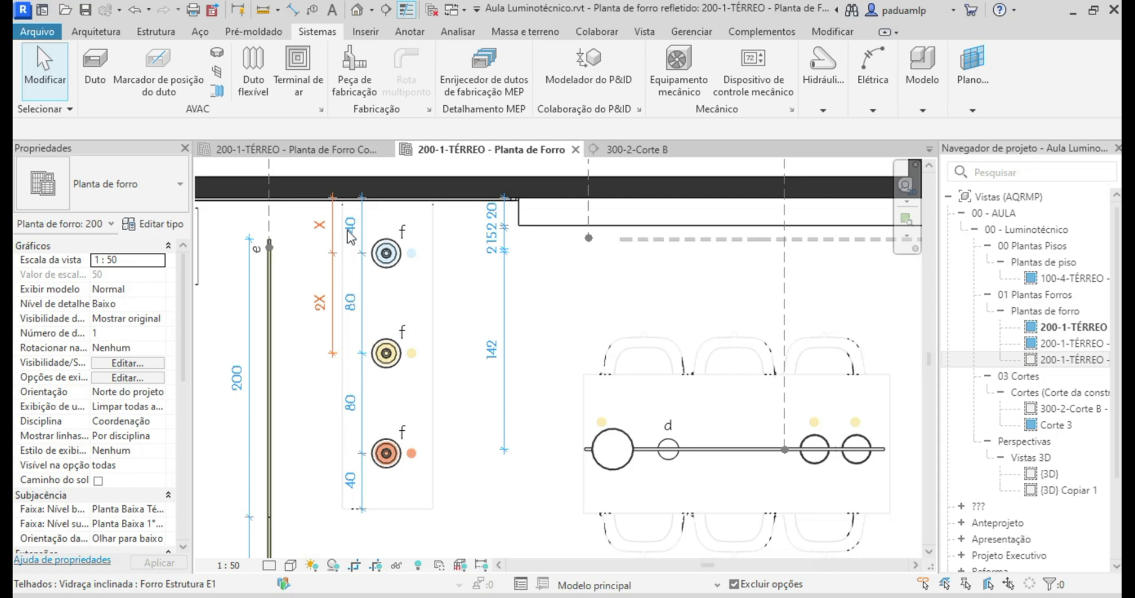
{"action": "scroll", "coordinate": [350, 236], "scroll_direction": "down", "scroll_amount": 3}
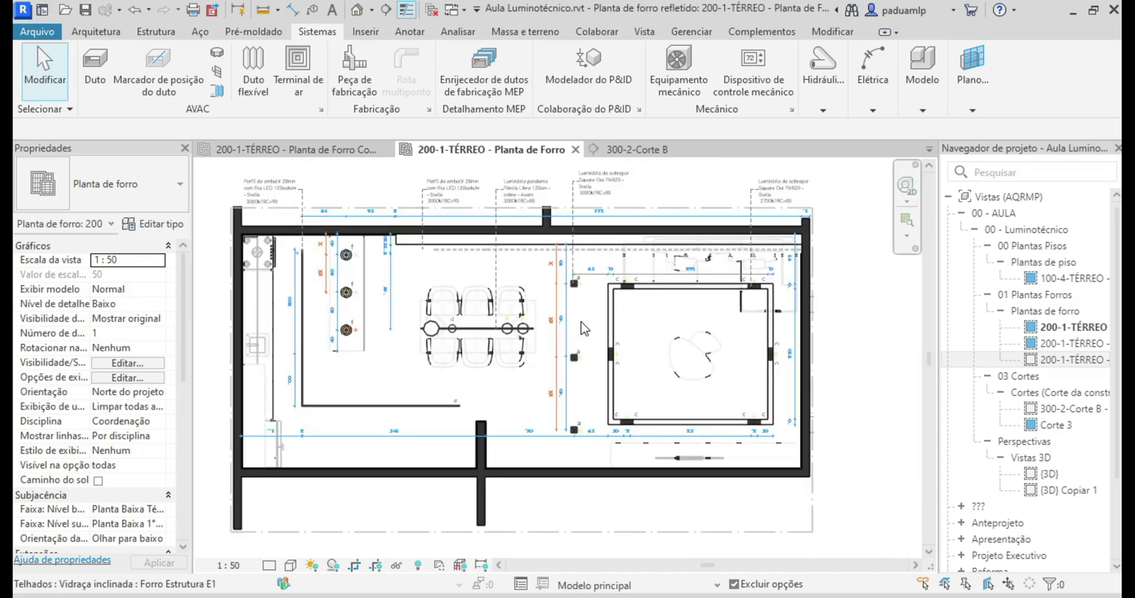
{"action": "scroll", "coordinate": [572, 269], "scroll_direction": "up", "scroll_amount": 3}
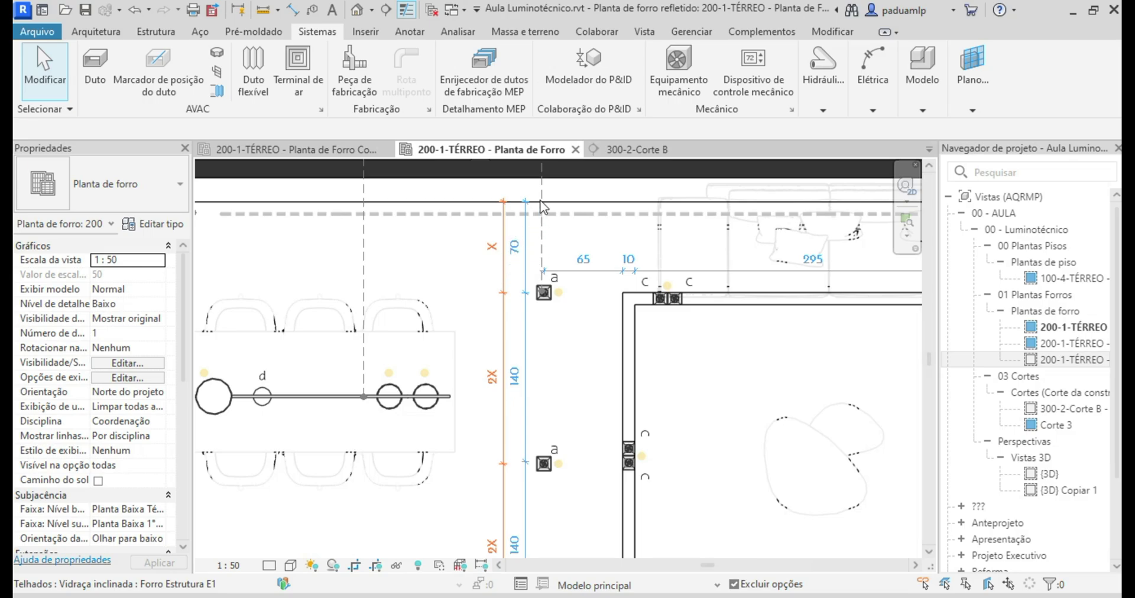
{"action": "scroll", "coordinate": [584, 304], "scroll_direction": "down", "scroll_amount": 3}
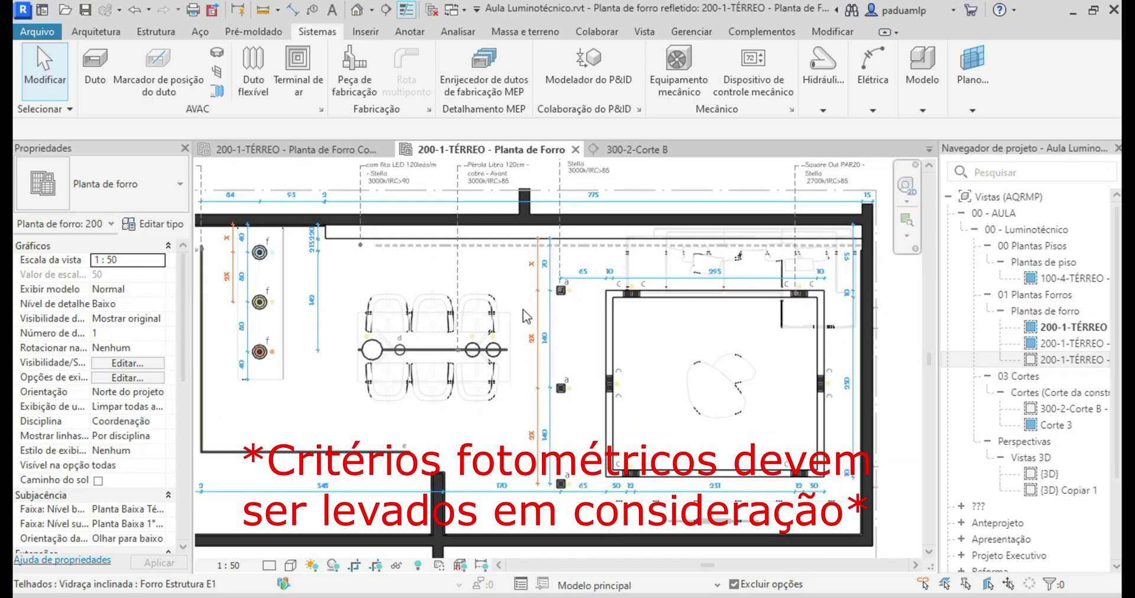
{"action": "scroll", "coordinate": [273, 272], "scroll_direction": "up", "scroll_amount": 2}
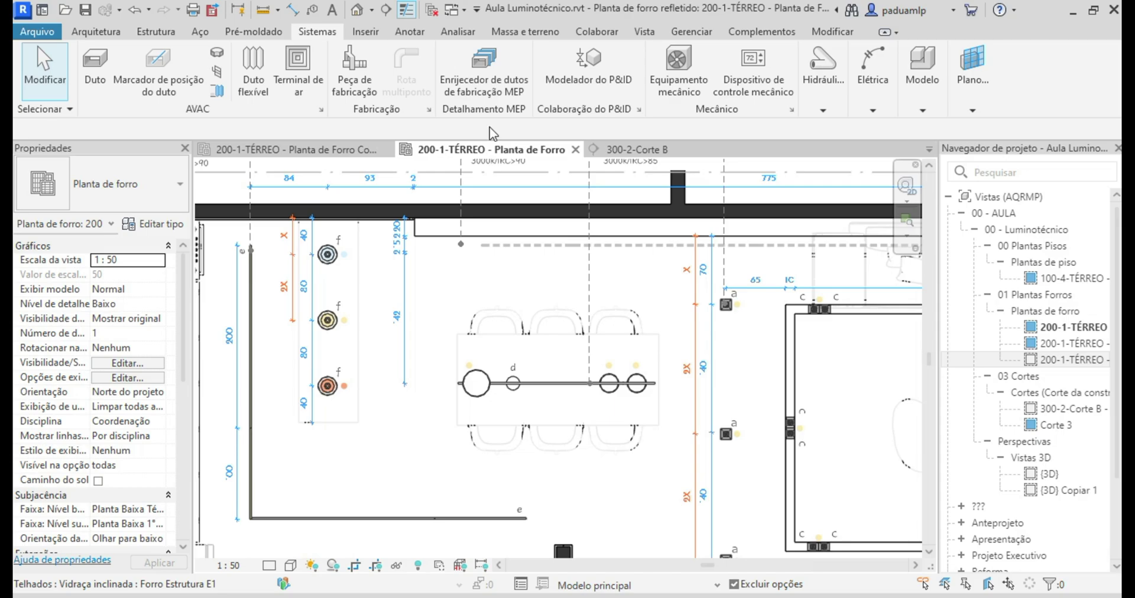
Open section 300-2-Corte B and dimension the height from floor to ceiling near the wall opposite the spotlight
{"action": "left_click", "coordinate": [626, 150]}
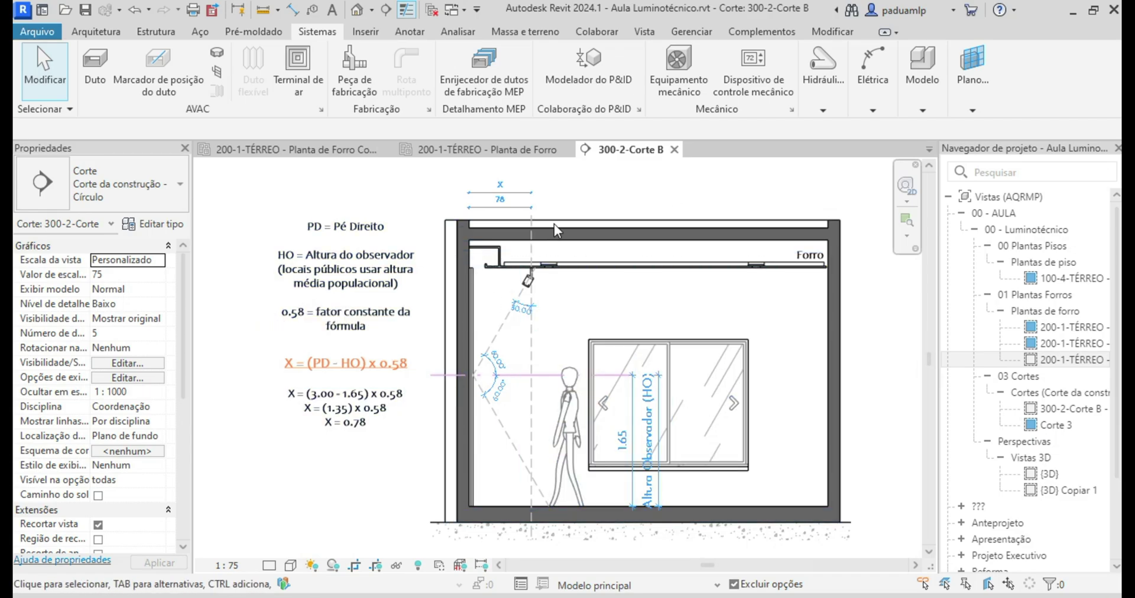
{"action": "key", "text": "d"}
{"action": "key", "text": "i"}
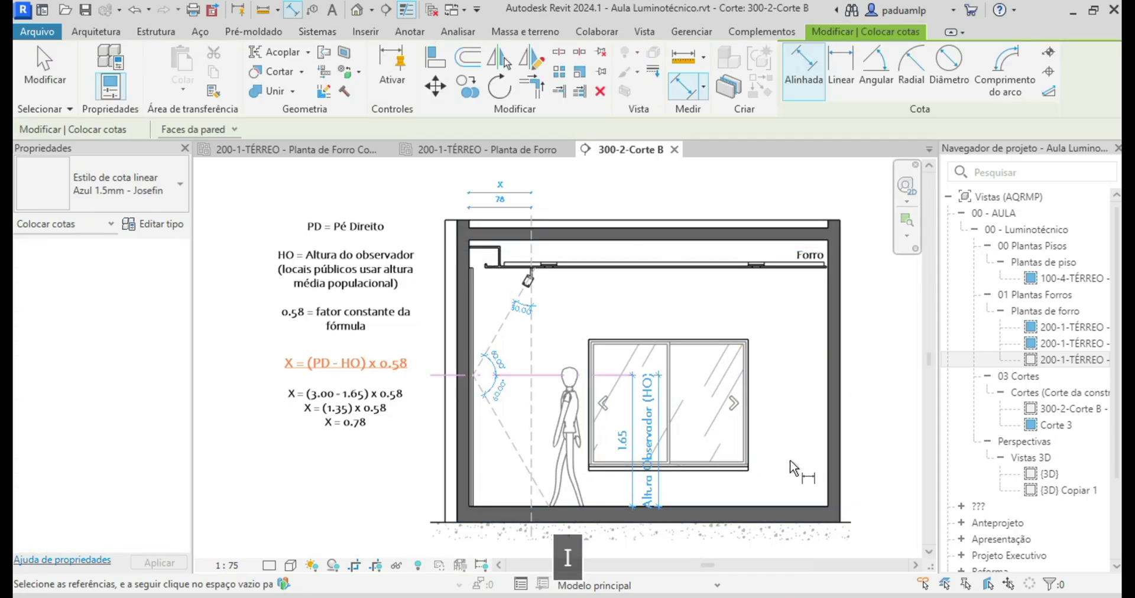
{"action": "left_click", "coordinate": [788, 506]}
{"action": "left_click", "coordinate": [804, 267]}
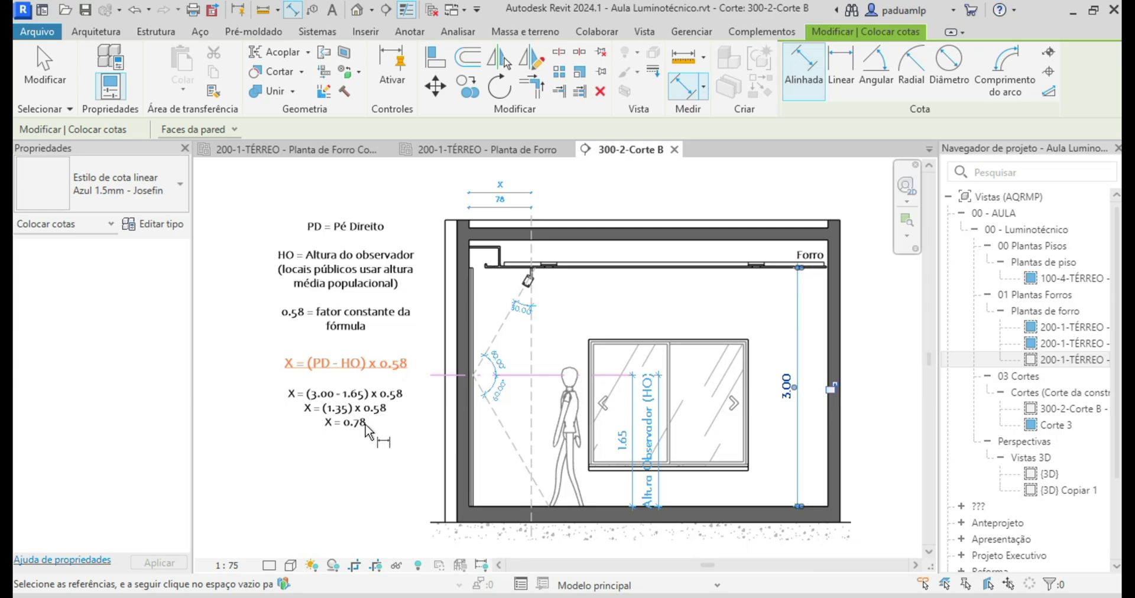
{"action": "key", "text": "Escape"}
{"action": "key", "text": "Escape"}
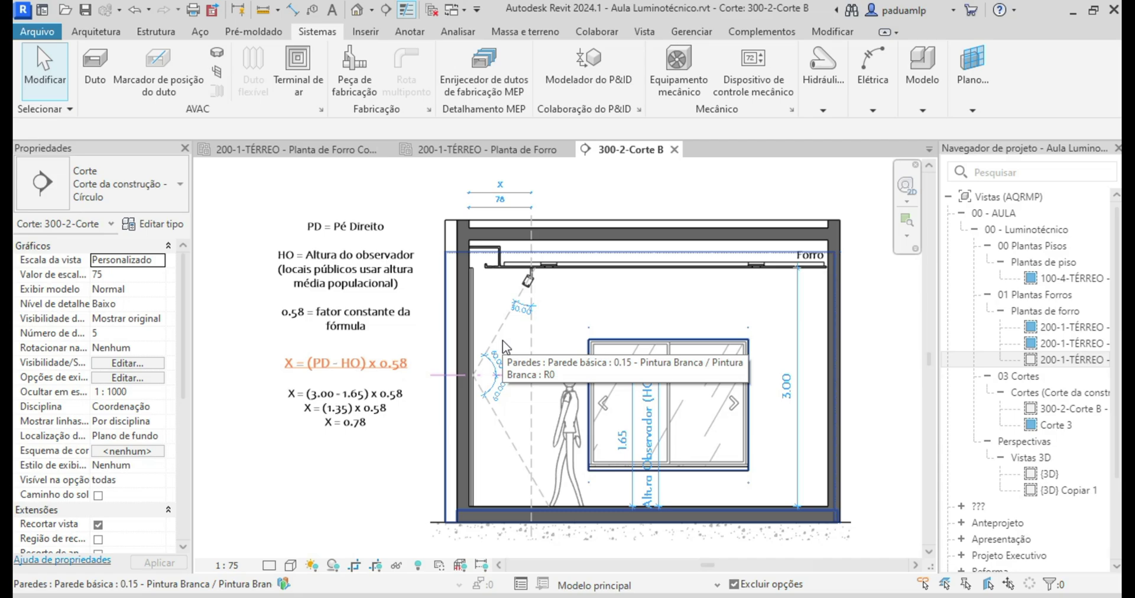
Draw a detail line in the Secção Laranja style from the spotlight down to the floor near the wall it lights
{"action": "key", "text": "d"}
{"action": "key", "text": "l"}
{"action": "left_click", "coordinate": [984, 79]}
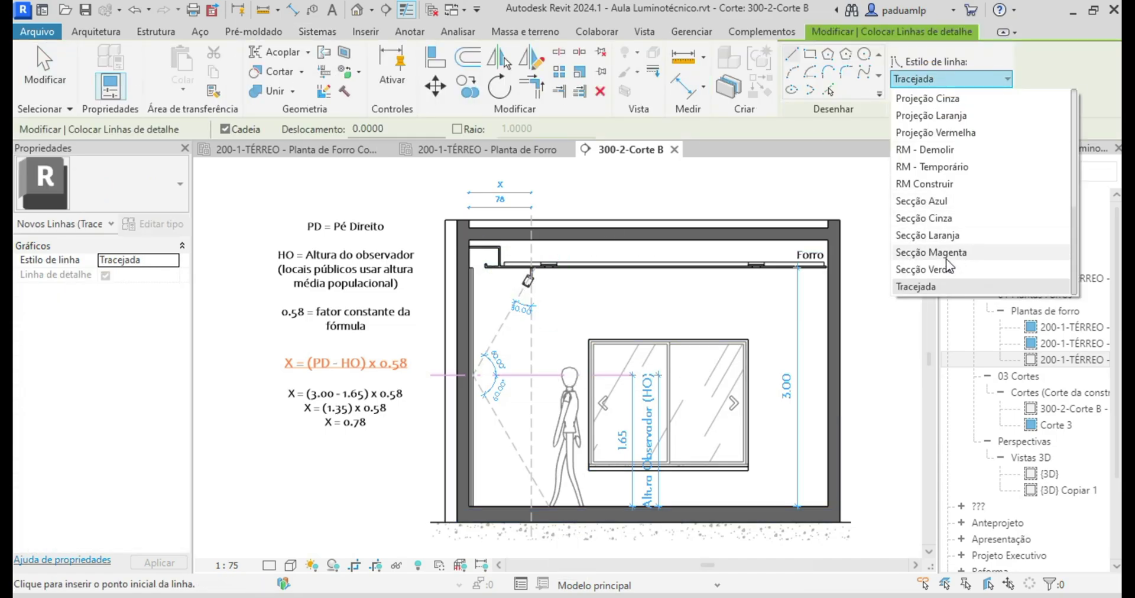
{"action": "left_click", "coordinate": [927, 235]}
{"action": "key", "text": "Escape"}
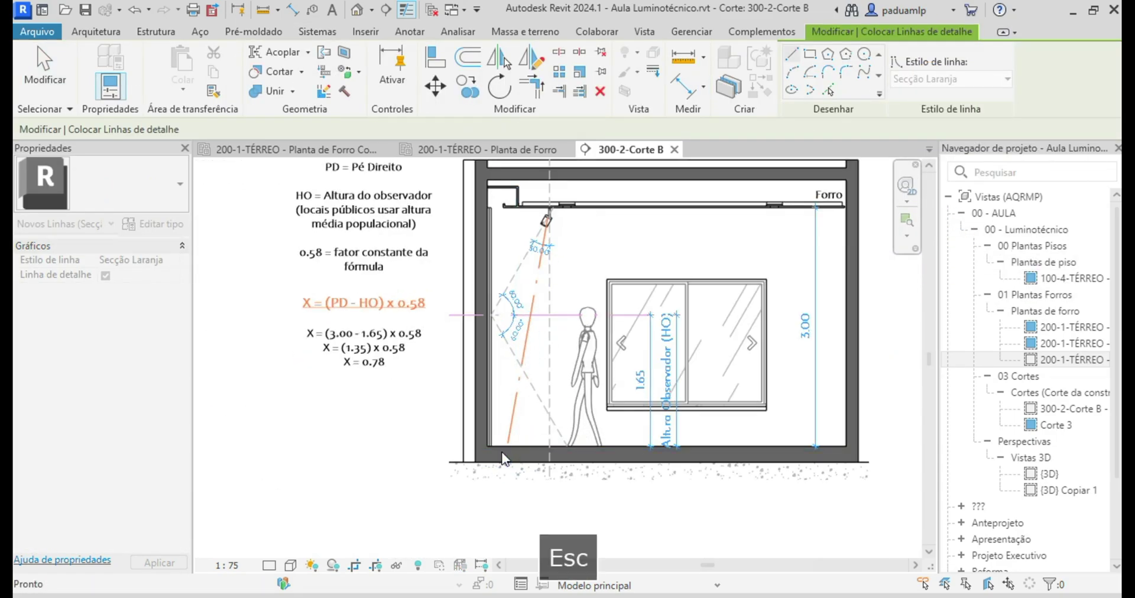
{"action": "key", "text": "Escape"}
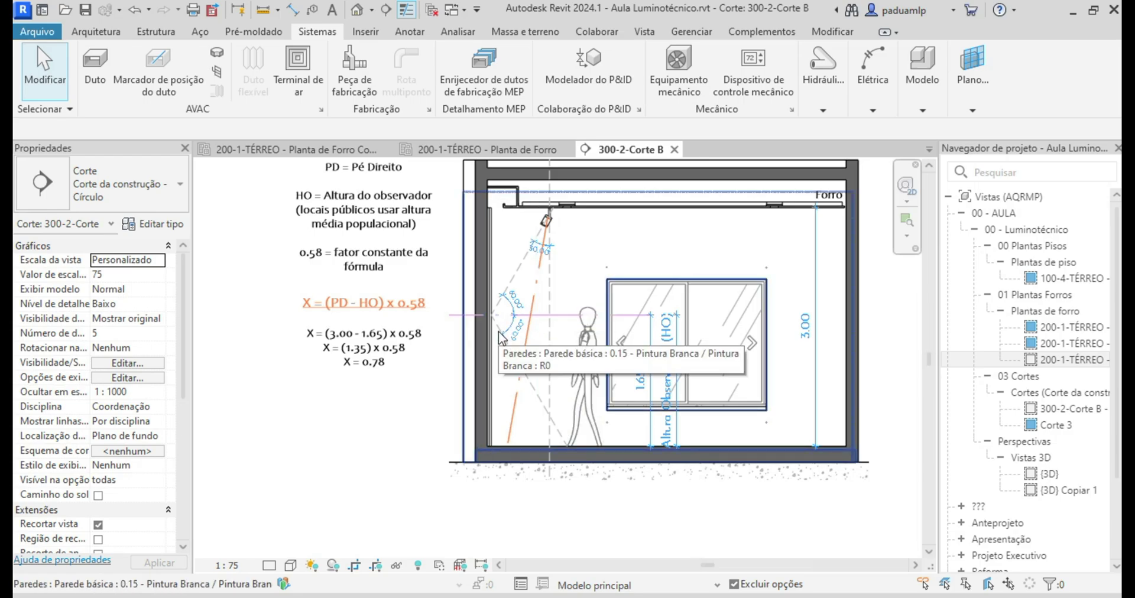
Draw a second Secção Laranja detail line from the spotlight to the lit wall, above the observer's eye level
{"action": "key", "text": "d"}
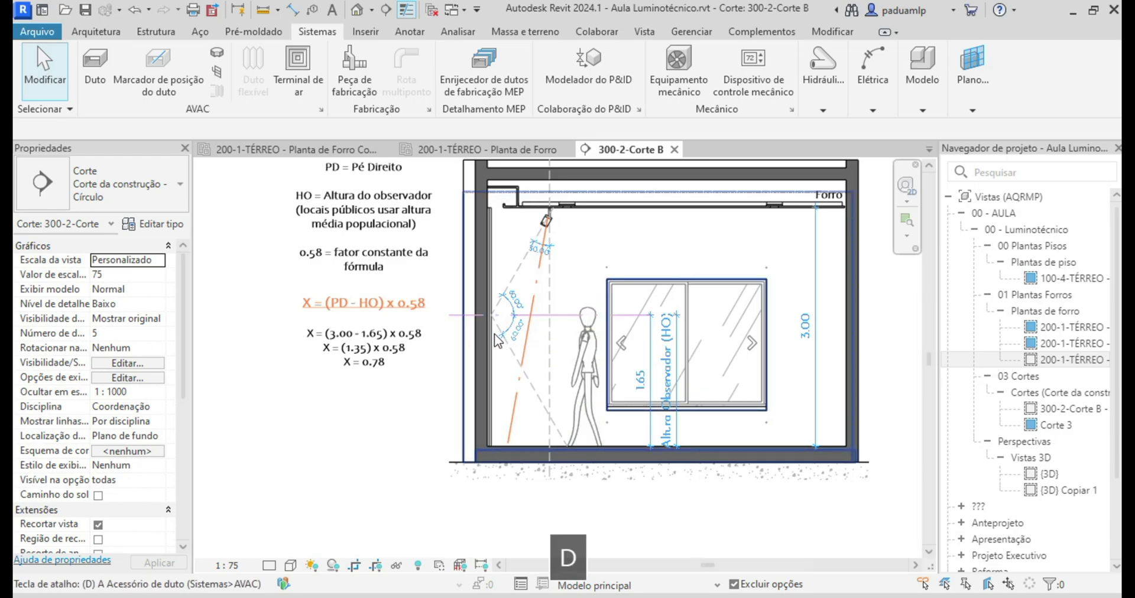
{"action": "key", "text": "l"}
{"action": "left_click", "coordinate": [492, 315]}
{"action": "left_click", "coordinate": [543, 224]}
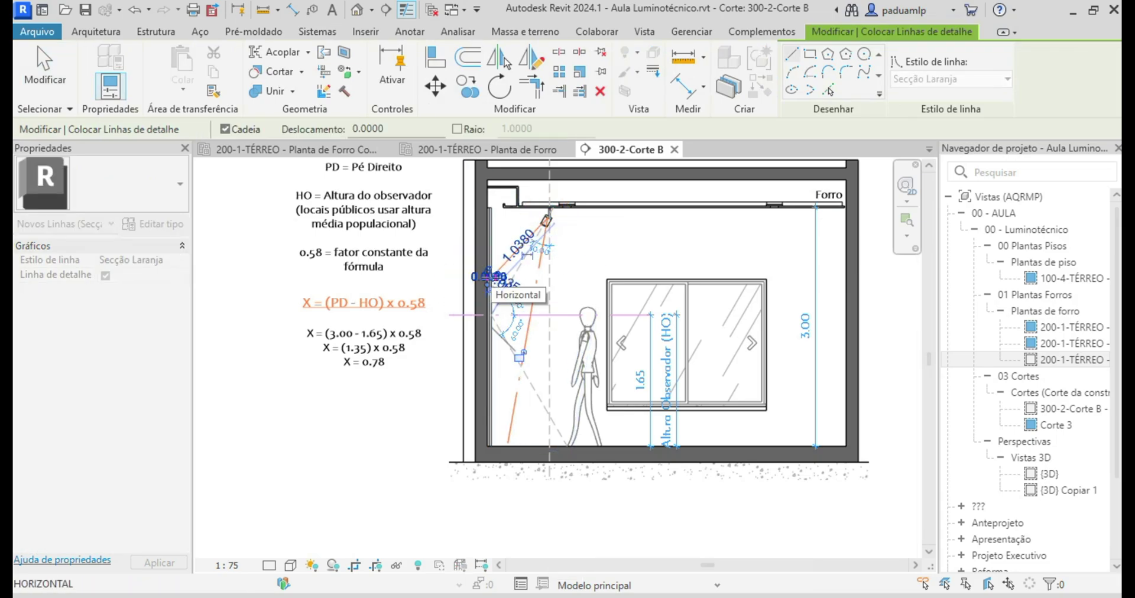
{"action": "left_click", "coordinate": [489, 276]}
{"action": "key", "text": "Escape"}
{"action": "key", "text": "Escape"}
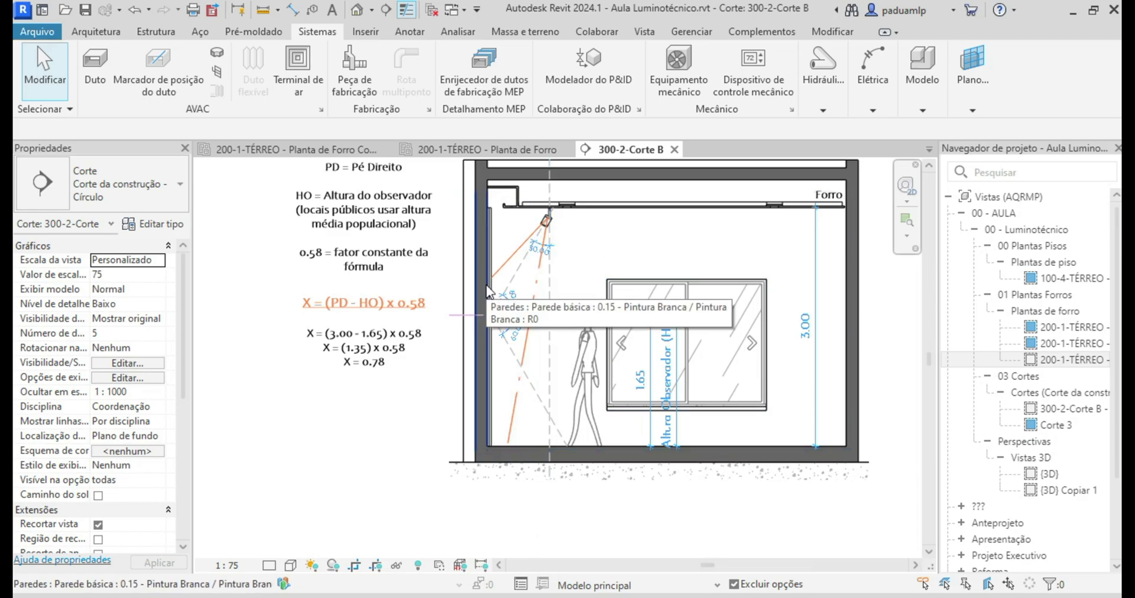
Draw a Secção Laranja detail line from the spotlight line's end point on the wall to the observer's eyes
{"action": "key", "text": "d"}
{"action": "key", "text": "l"}
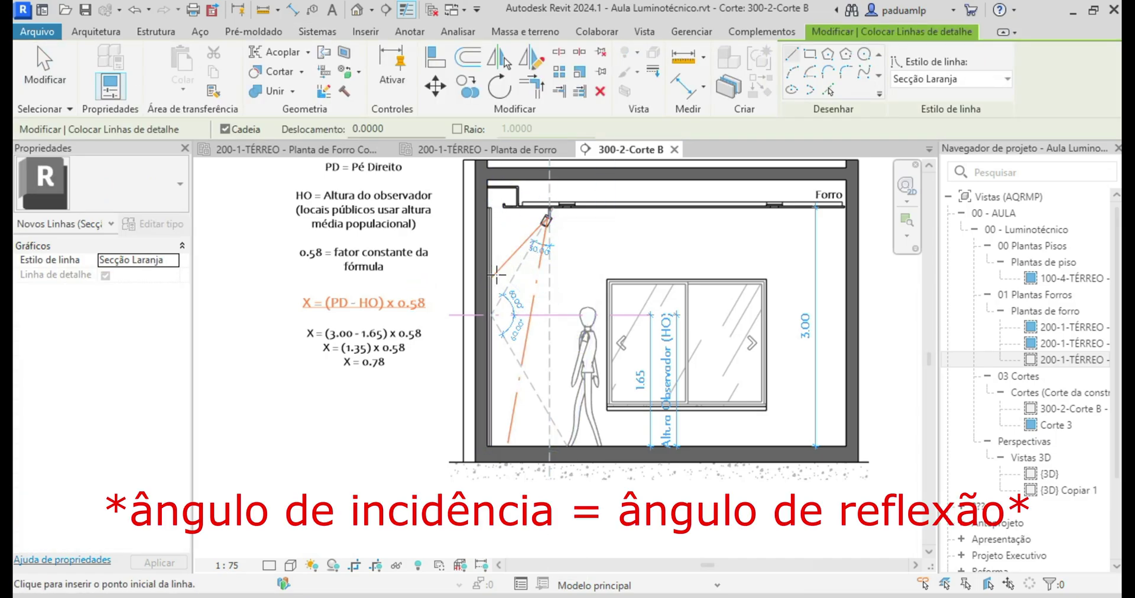
{"action": "left_click", "coordinate": [491, 278]}
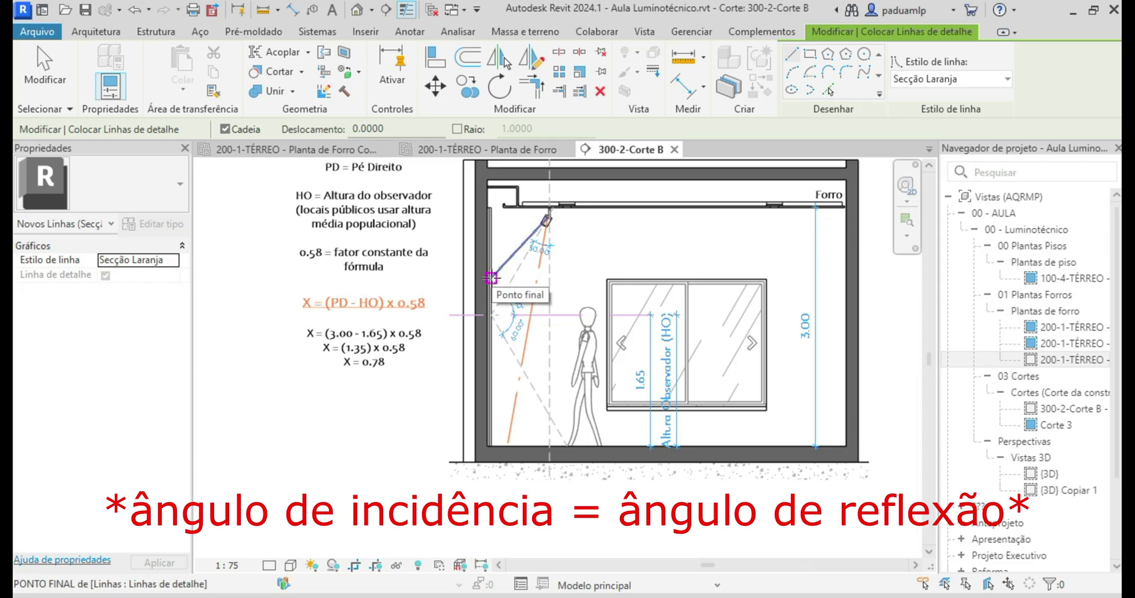
{"action": "left_click", "coordinate": [584, 318]}
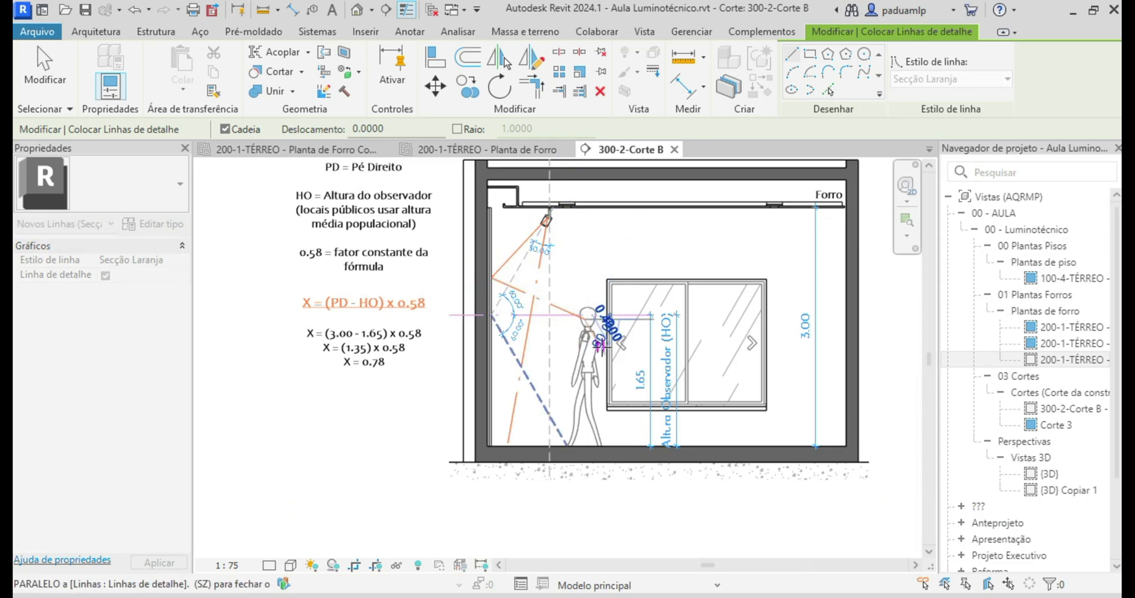
{"action": "key", "text": "Escape"}
{"action": "key", "text": "Escape"}
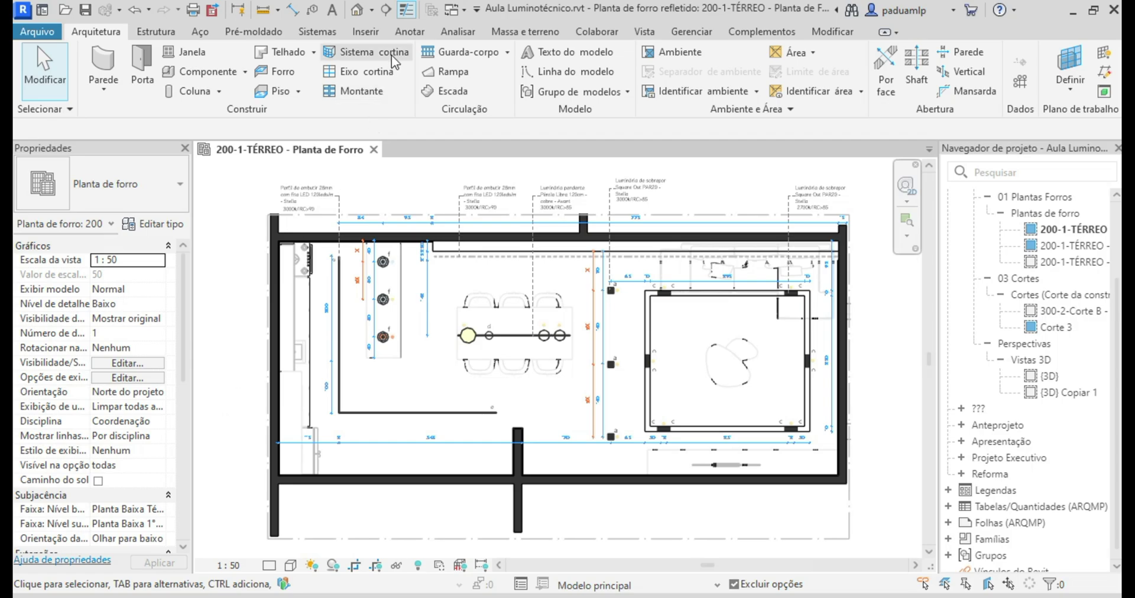
Examine the Bailarina S1 pendant's description tag and the available multi-category tag types in 200-1-TÉRREO - Planta de Forro
{"action": "left_click", "coordinate": [409, 32]}
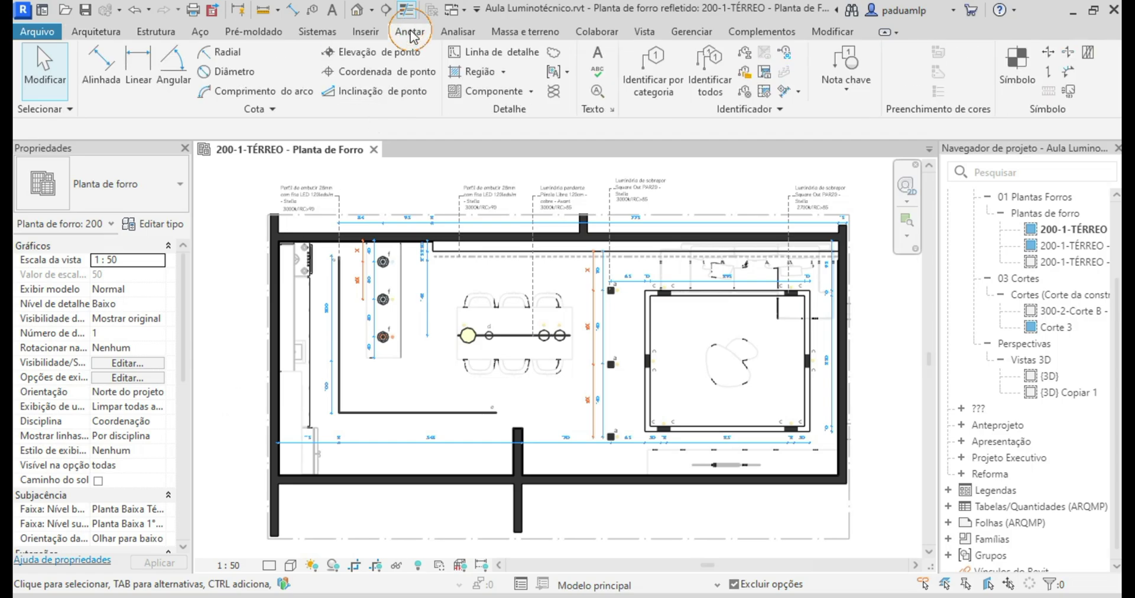
{"action": "left_click", "coordinate": [746, 80]}
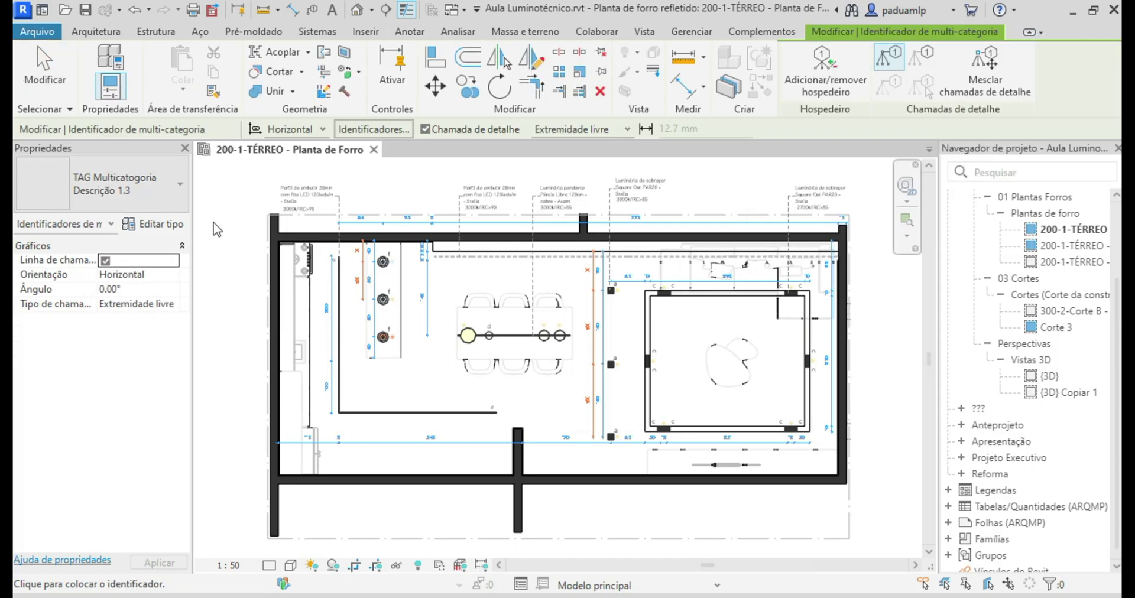
{"action": "scroll", "coordinate": [402, 370], "scroll_direction": "up", "scroll_amount": 3}
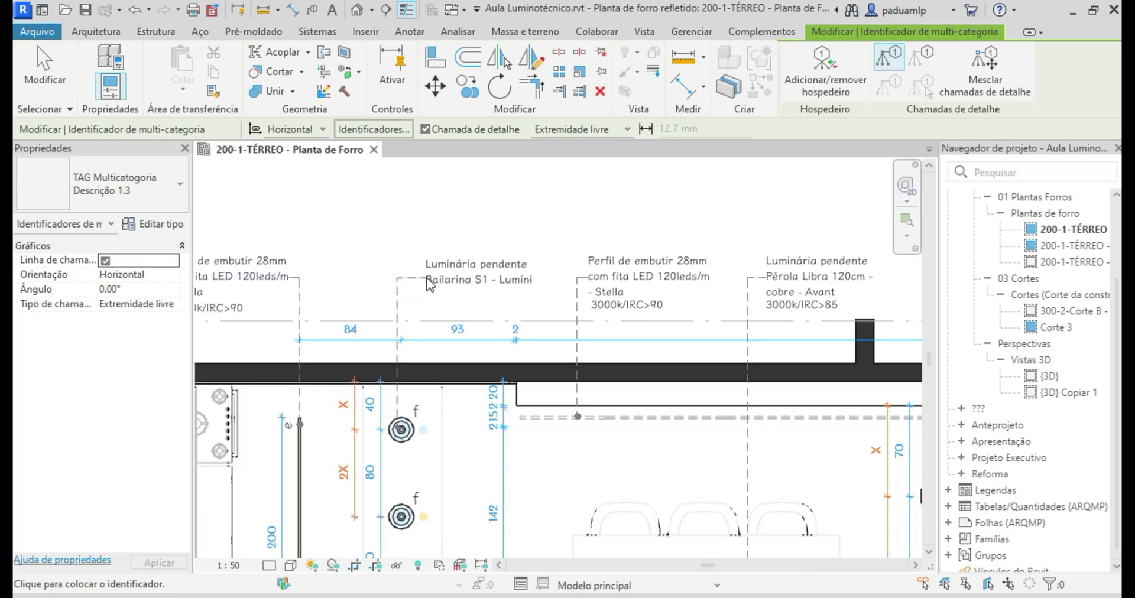
{"action": "left_click", "coordinate": [430, 285]}
{"action": "left_click", "coordinate": [180, 201]}
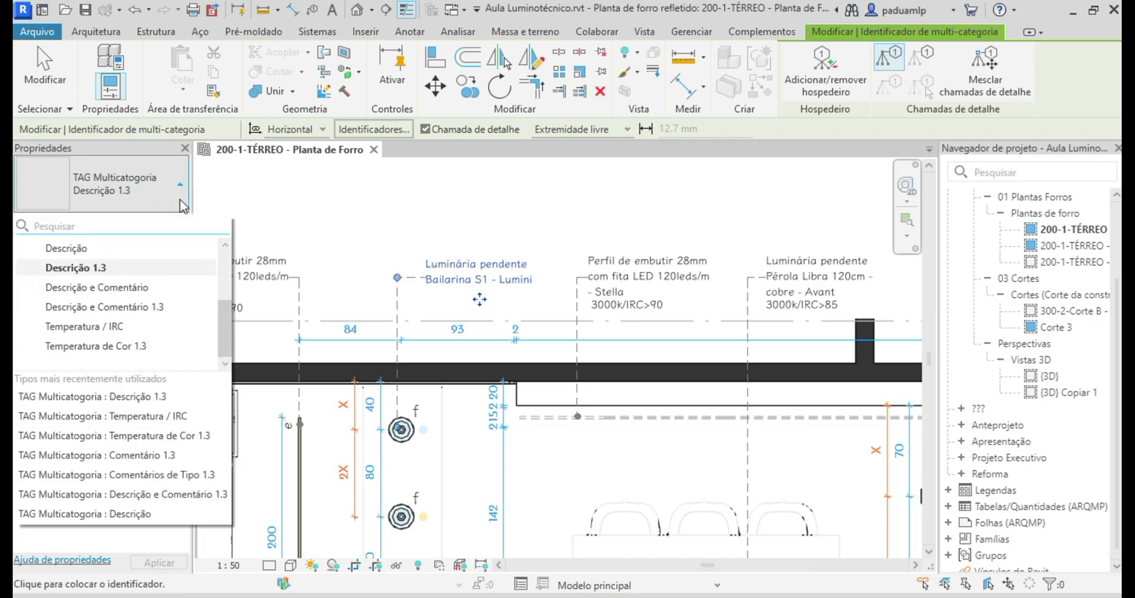
{"action": "scroll", "coordinate": [162, 248], "scroll_direction": "up", "scroll_amount": 2}
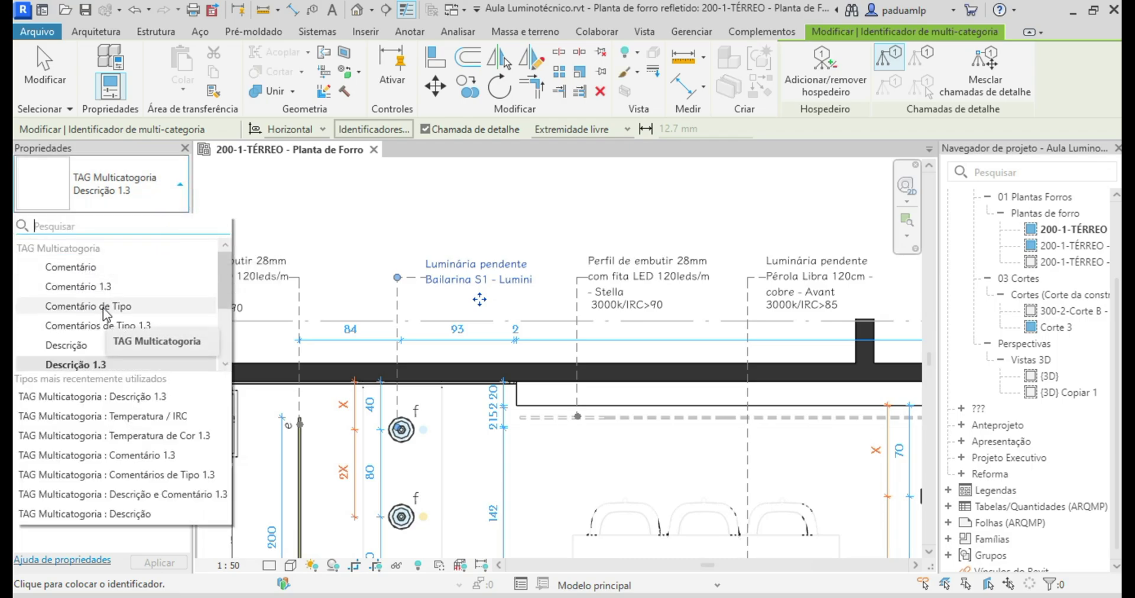
{"action": "scroll", "coordinate": [107, 309], "scroll_direction": "down", "scroll_amount": 1}
{"action": "key", "text": "Escape"}
{"action": "key", "text": "Escape"}
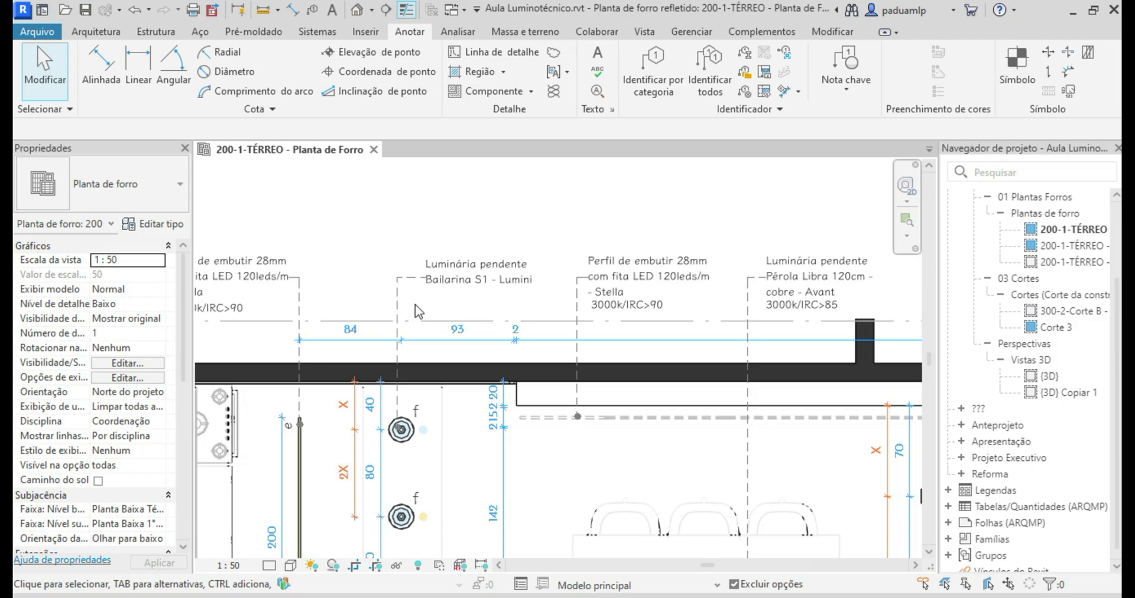
Examine the first counter pendant's Descrição type parameter and its Comentários instance parameter
{"action": "left_click", "coordinate": [401, 430]}
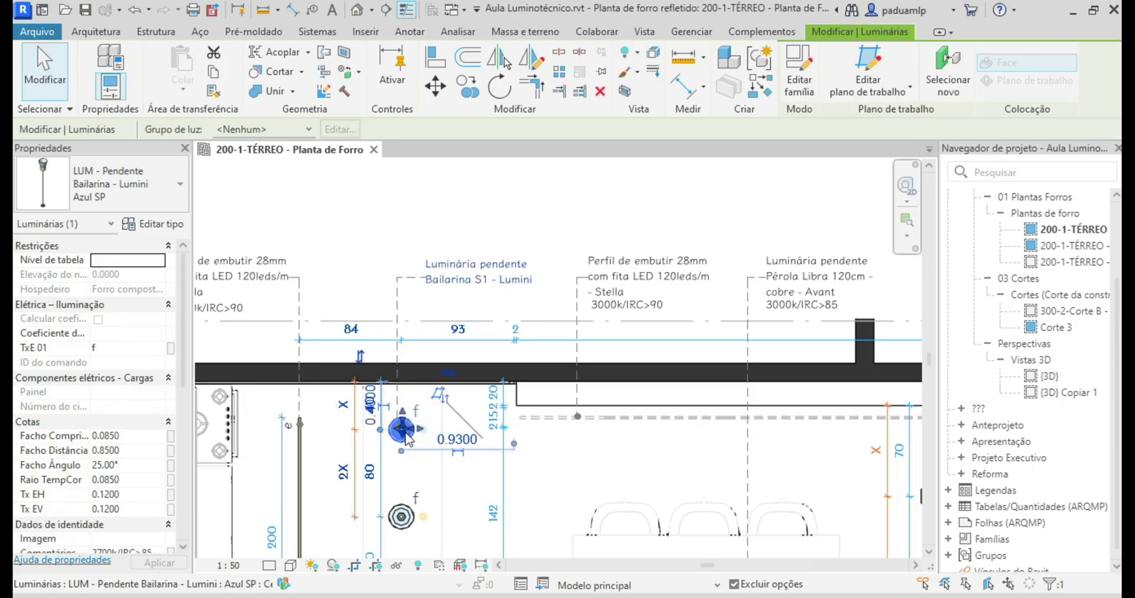
{"action": "left_click", "coordinate": [154, 224]}
{"action": "scroll", "coordinate": [421, 323], "scroll_direction": "down", "scroll_amount": 5}
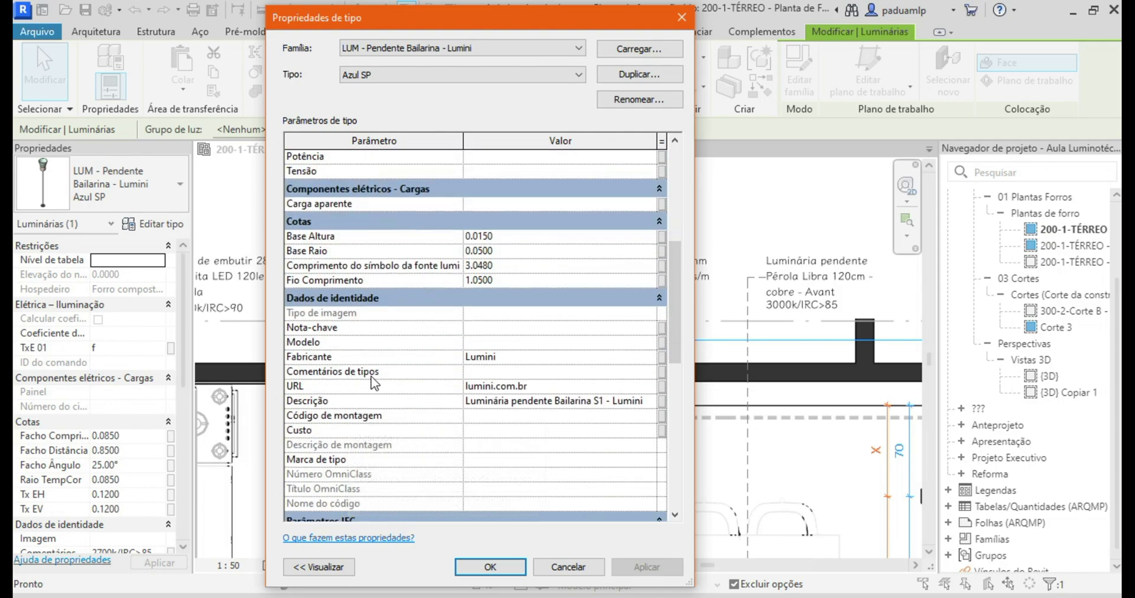
{"action": "left_click", "coordinate": [681, 18]}
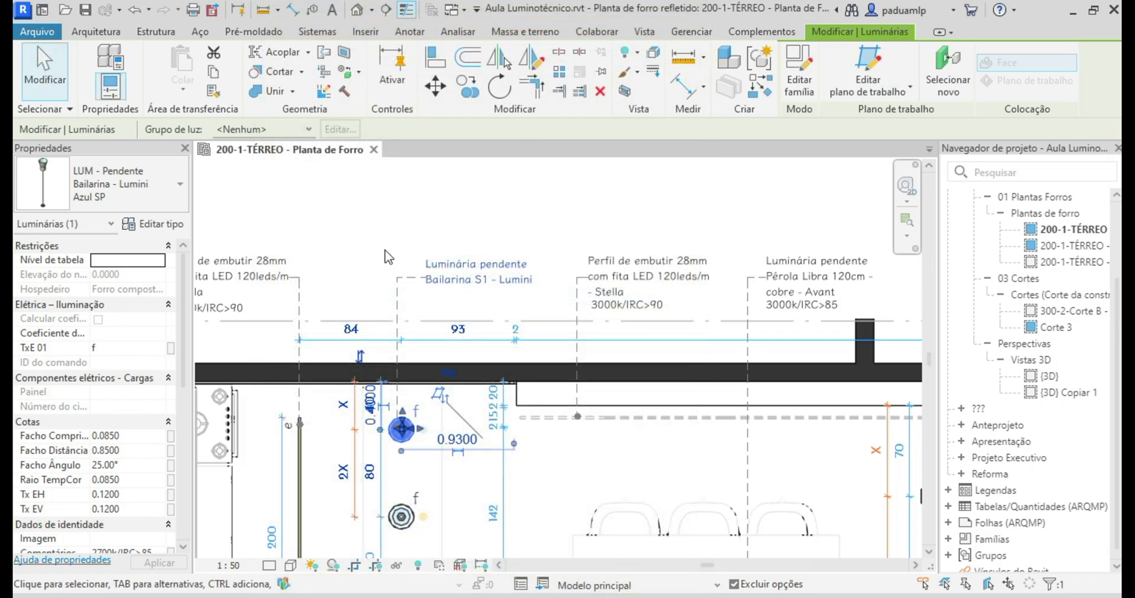
{"action": "scroll", "coordinate": [43, 424], "scroll_direction": "down", "scroll_amount": 4}
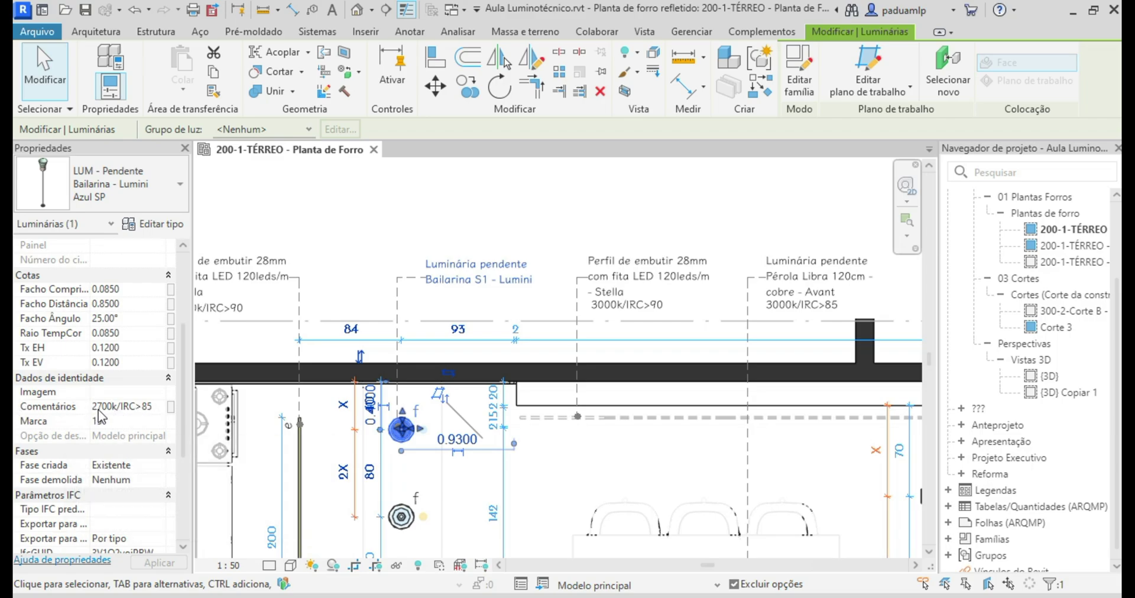
{"action": "left_click", "coordinate": [506, 237]}
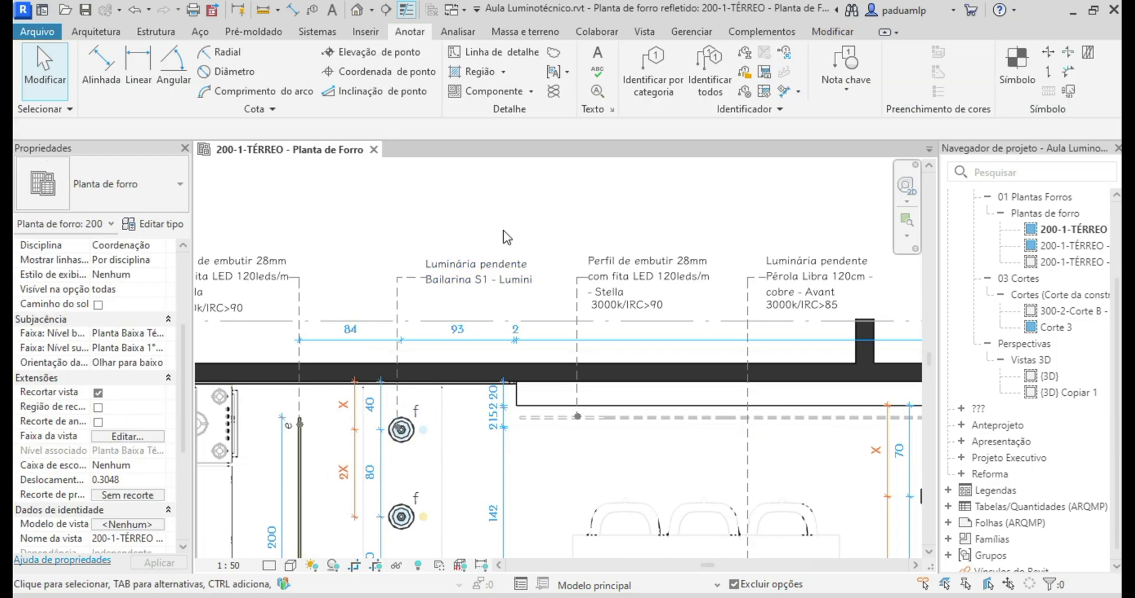
Tag the first counter pendant with the multi-category type Comentário 1.3, placing the text above the existing labels
{"action": "left_click", "coordinate": [745, 73]}
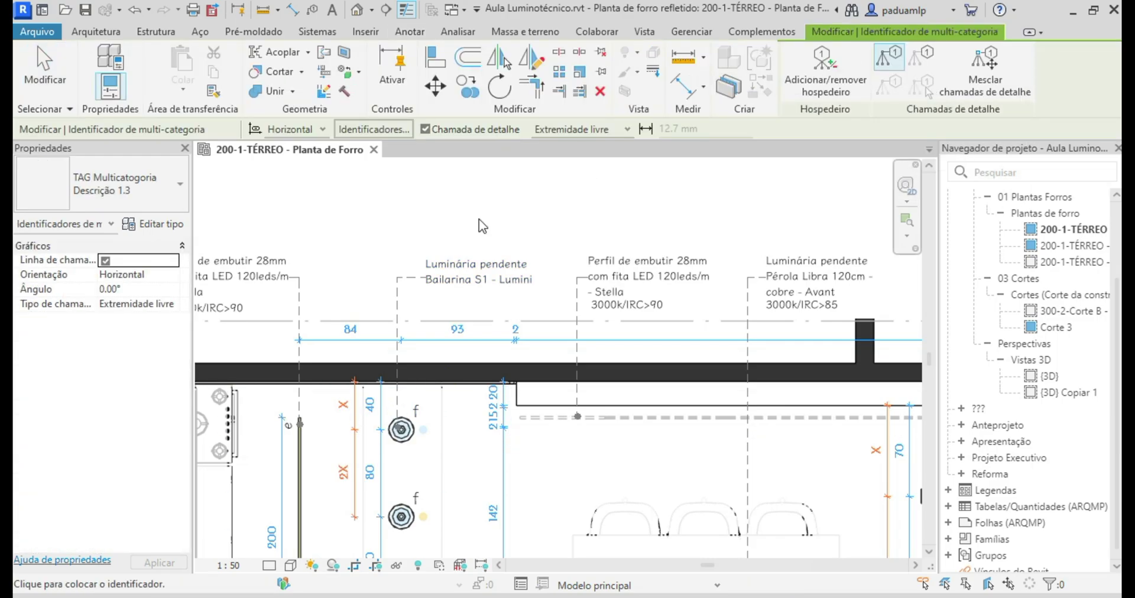
{"action": "left_click", "coordinate": [154, 181]}
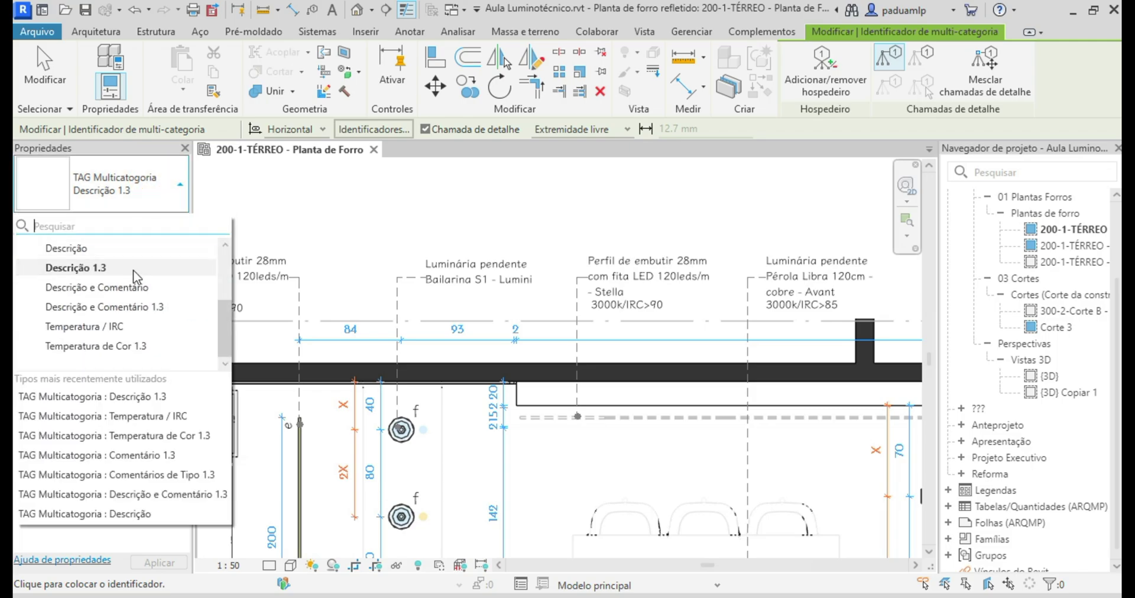
{"action": "scroll", "coordinate": [134, 275], "scroll_direction": "up", "scroll_amount": 1}
{"action": "scroll", "coordinate": [134, 284], "scroll_direction": "up", "scroll_amount": 1}
{"action": "left_click", "coordinate": [117, 289]}
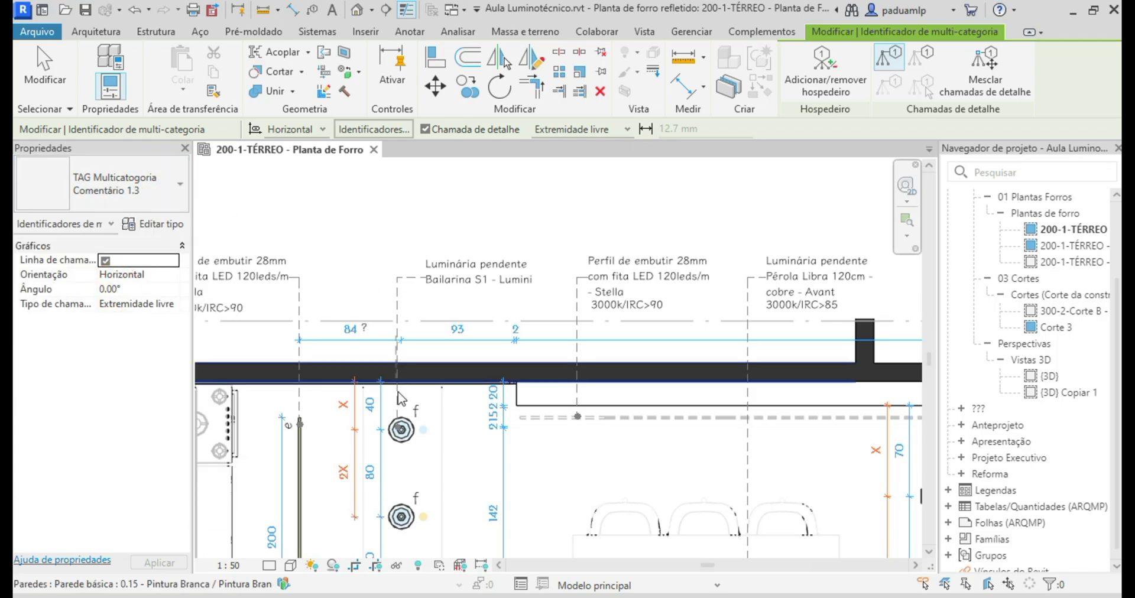
{"action": "left_click", "coordinate": [402, 428]}
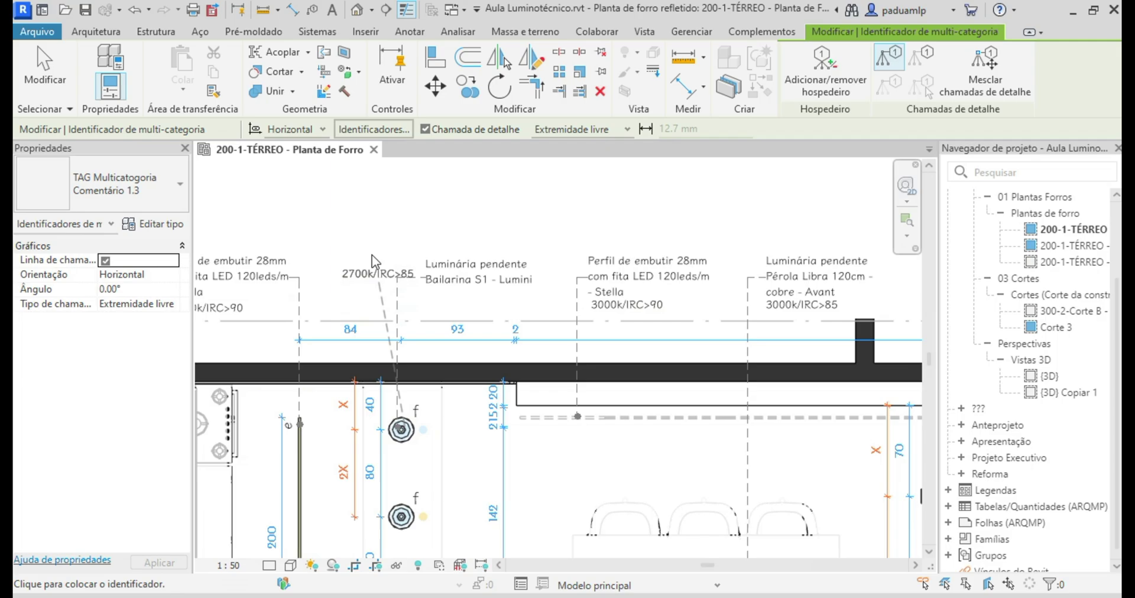
{"action": "left_click", "coordinate": [344, 228]}
{"action": "left_click", "coordinate": [375, 219]}
{"action": "key", "text": "Escape"}
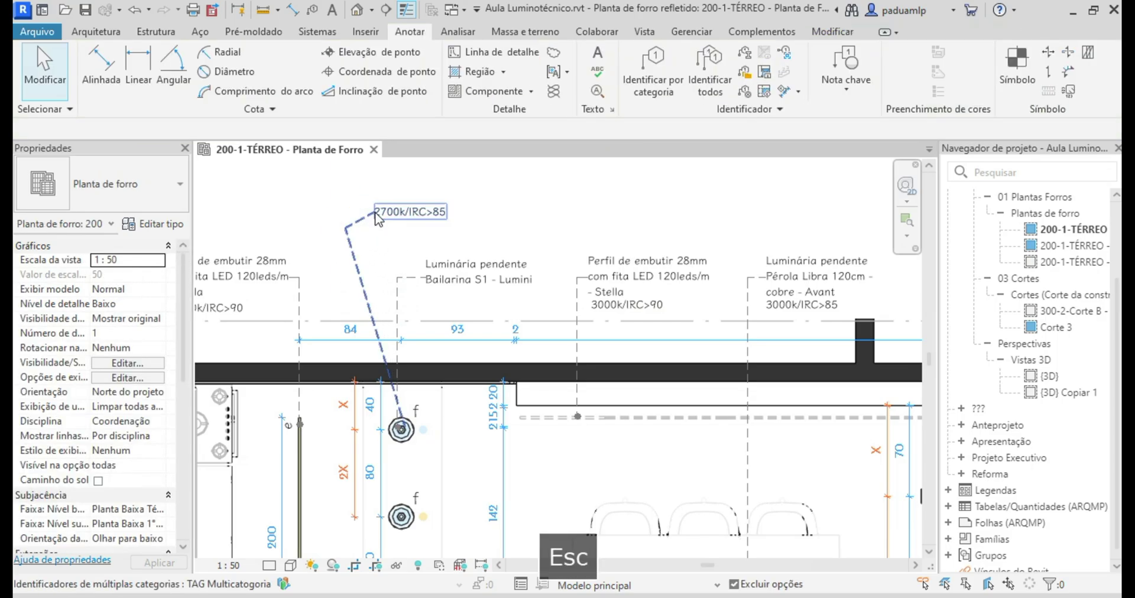
Remove the comment tag's leader and move the tag directly beneath the Bailarina S1 - Lumini description
{"action": "left_click", "coordinate": [384, 216]}
{"action": "left_click", "coordinate": [373, 129]}
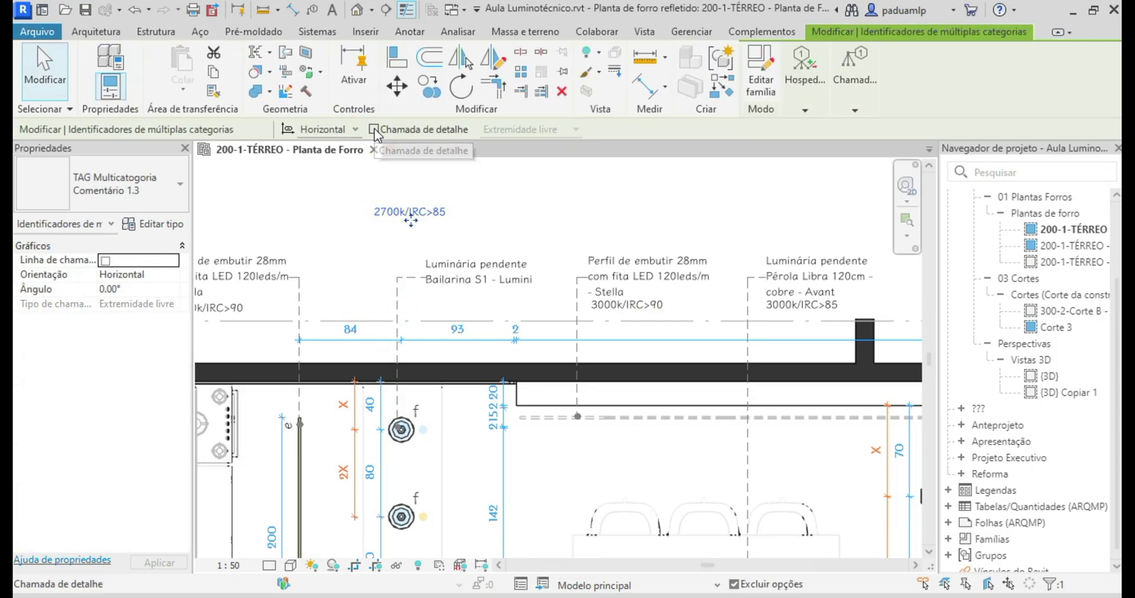
{"action": "left_click_drag", "start_coordinate": [410, 220], "coordinate": [468, 306]}
{"action": "key", "text": "Escape"}
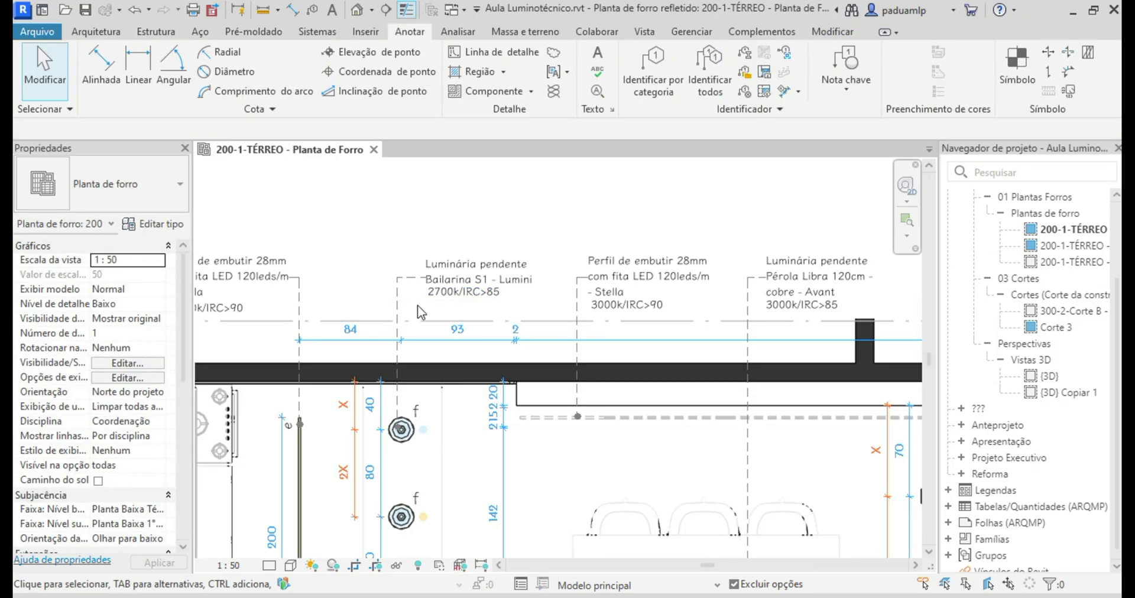
{"action": "left_click", "coordinate": [440, 284]}
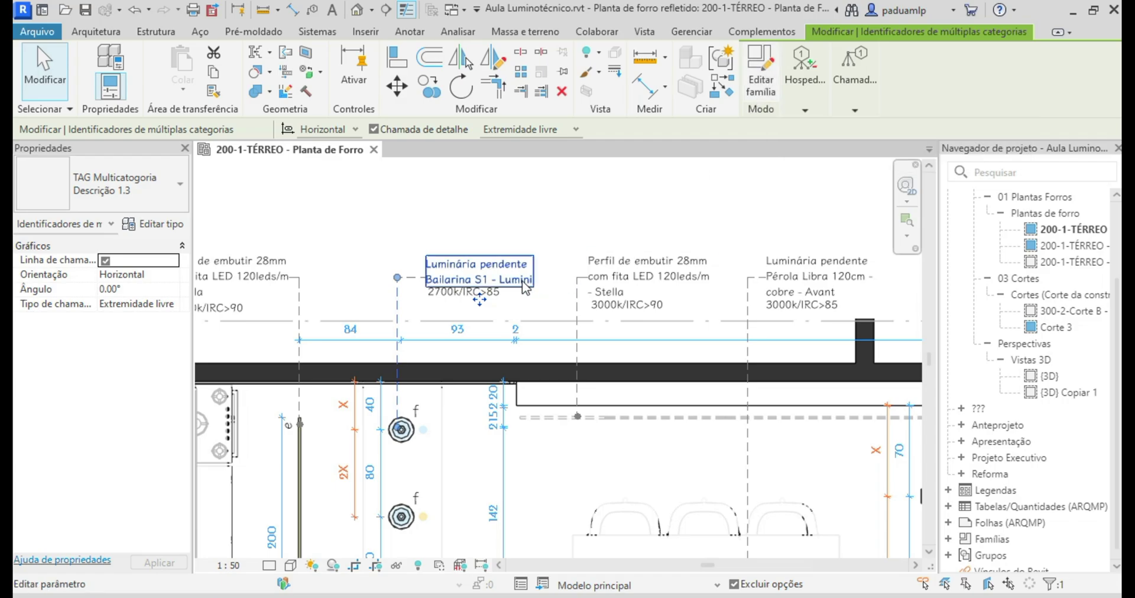
{"action": "key", "text": "Escape"}
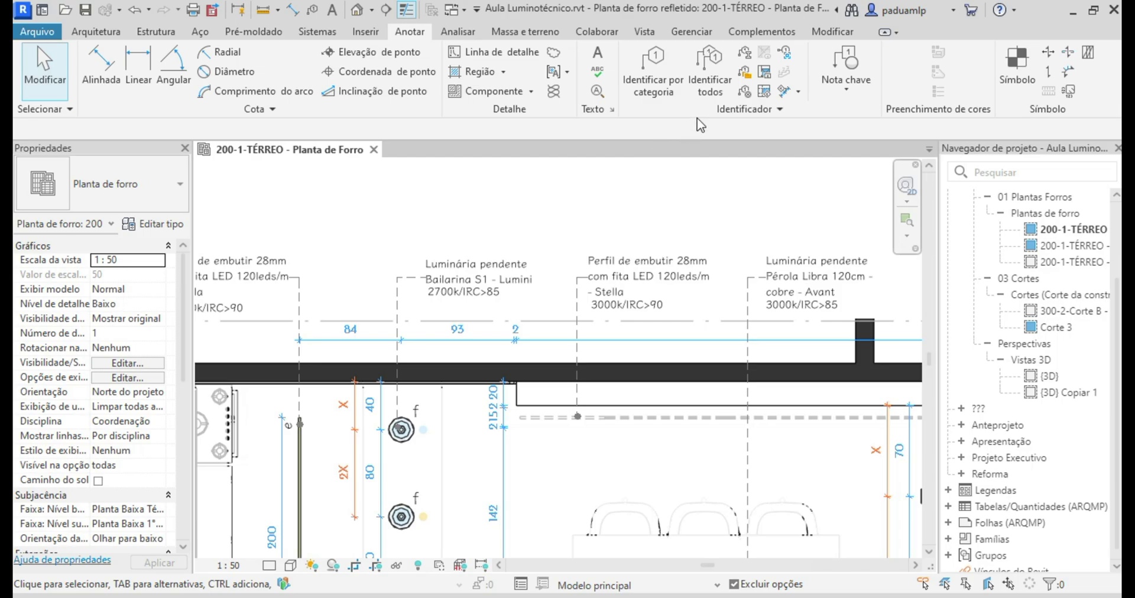
Tag the first counter pendant with the multi-category type Temperatura / IRC, placing the text above the existing labels
{"action": "left_click", "coordinate": [744, 73]}
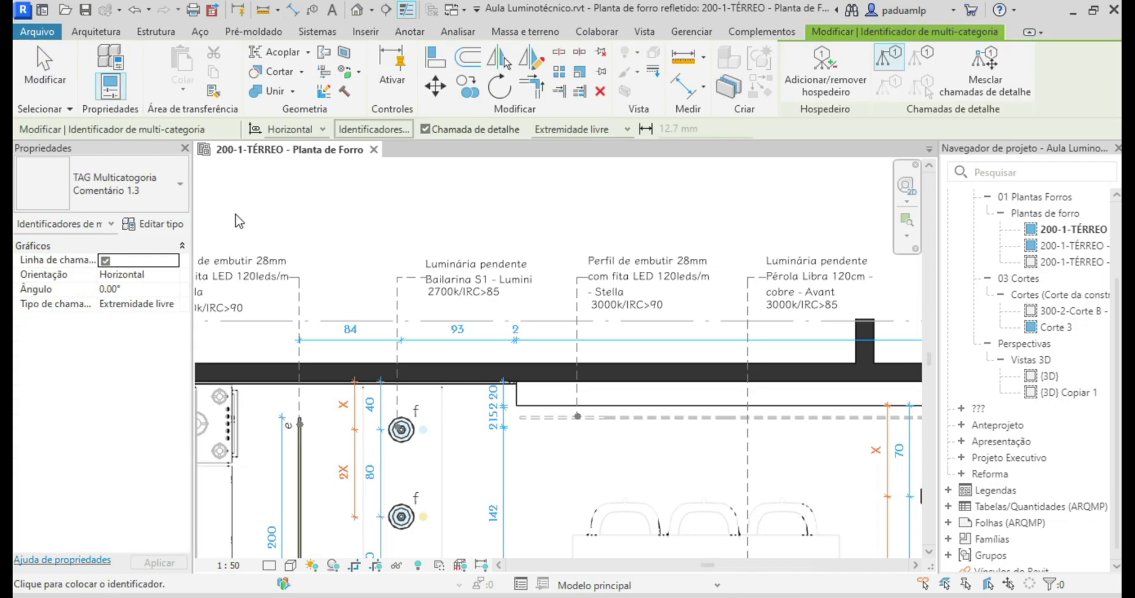
{"action": "left_click", "coordinate": [147, 186]}
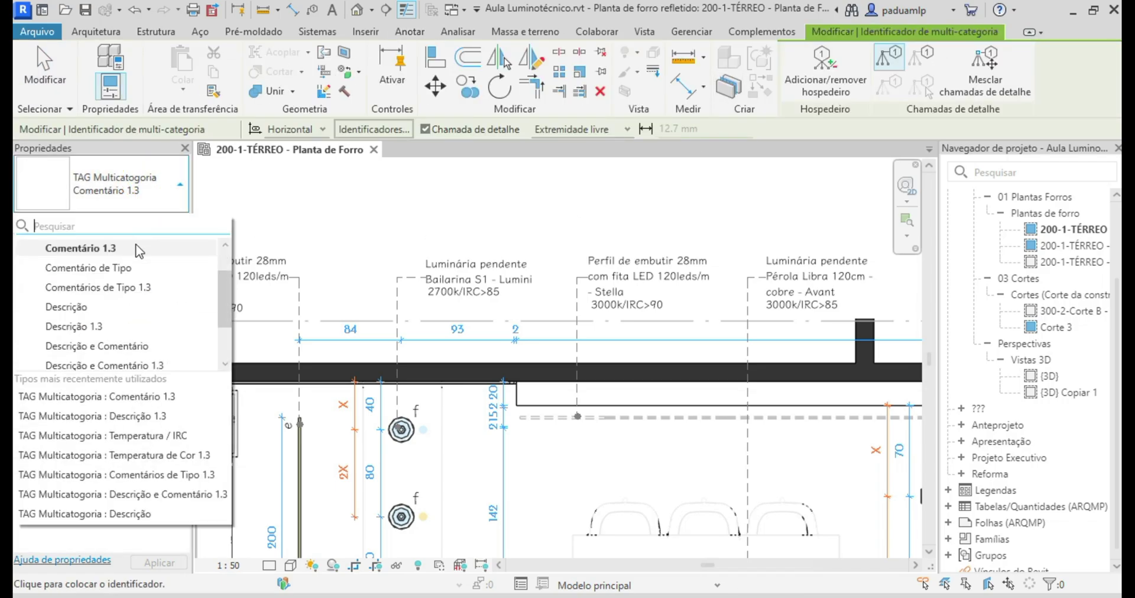
{"action": "scroll", "coordinate": [83, 307], "scroll_direction": "down", "scroll_amount": 1}
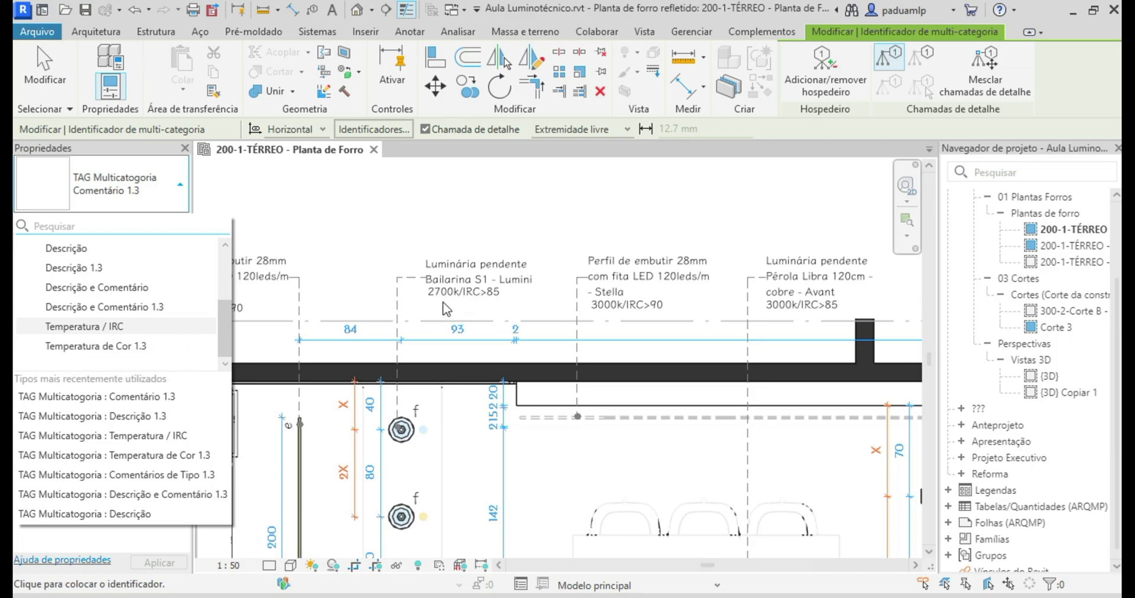
{"action": "left_click", "coordinate": [92, 326]}
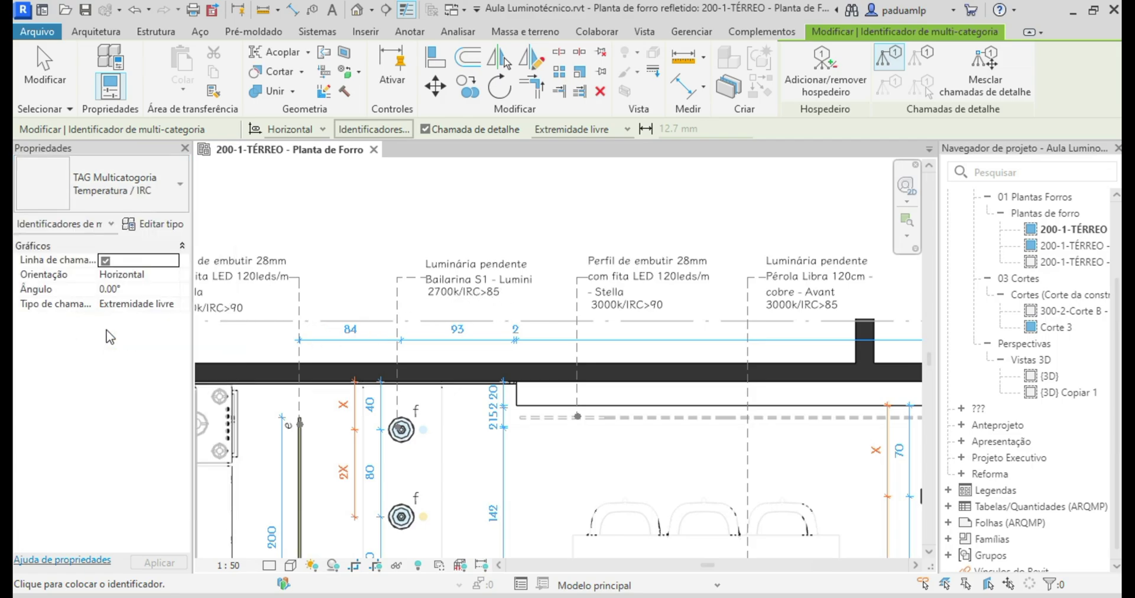
{"action": "left_click", "coordinate": [356, 237]}
{"action": "left_click", "coordinate": [383, 226]}
{"action": "key", "text": "Escape"}
Remove the Temperatura / IRC tag's leader and move the tag beneath the pendant's comment tag
{"action": "left_click", "coordinate": [383, 225]}
{"action": "left_click", "coordinate": [394, 131]}
{"action": "left_click_drag", "start_coordinate": [417, 238], "coordinate": [462, 325]}
{"action": "left_click", "coordinate": [462, 324]}
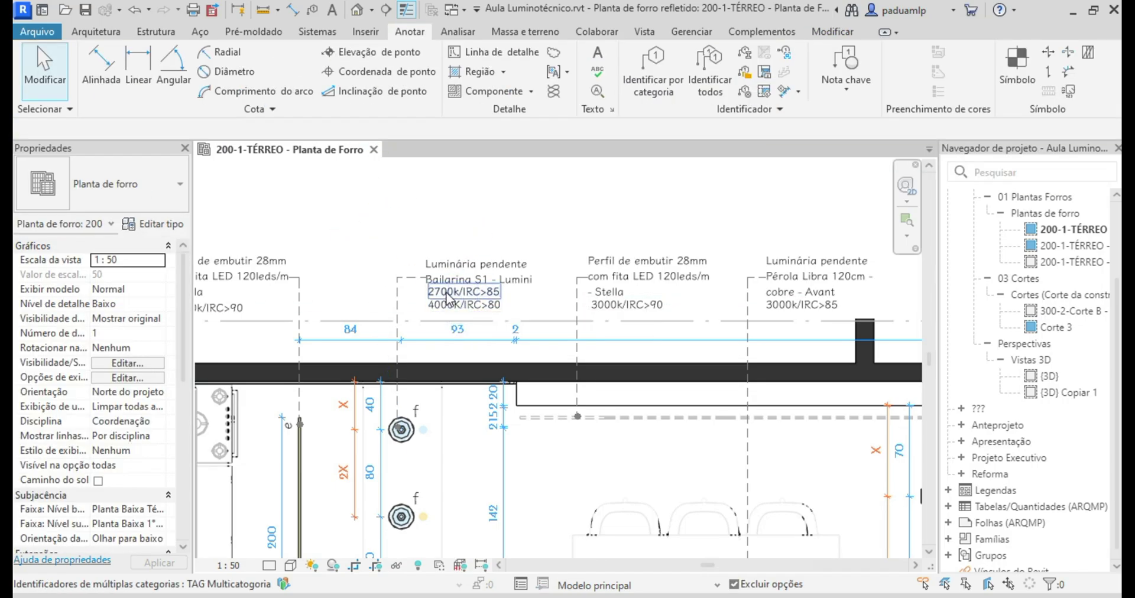
Set the IRC type parameter of the Bailarina pendant at the counter to IRC>90 and apply the change
{"action": "left_click", "coordinate": [403, 429]}
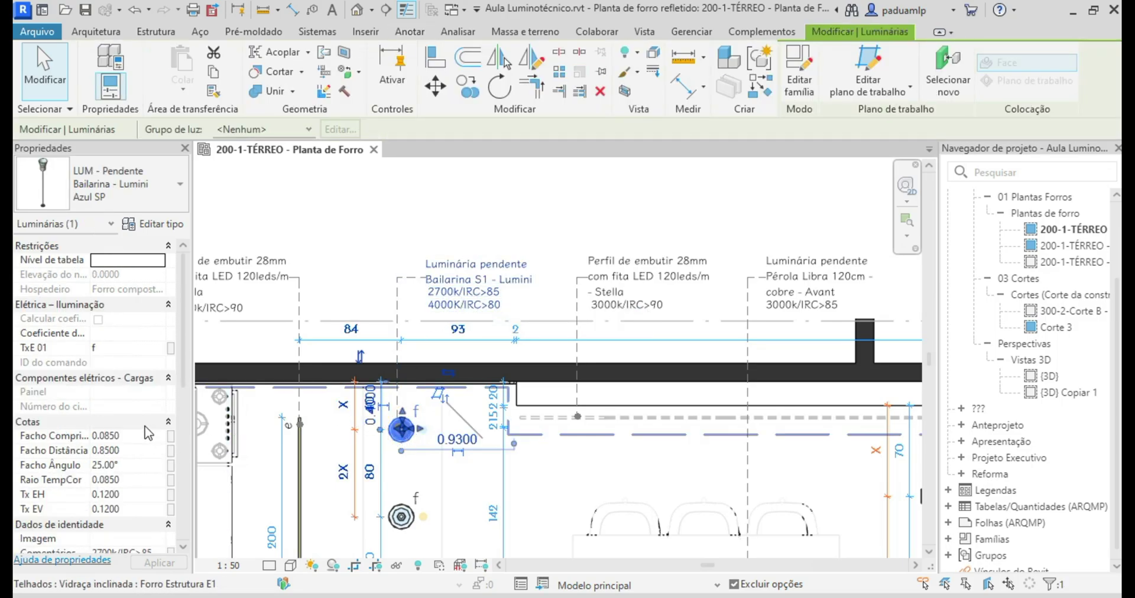
{"action": "scroll", "coordinate": [155, 442], "scroll_direction": "down", "scroll_amount": 5}
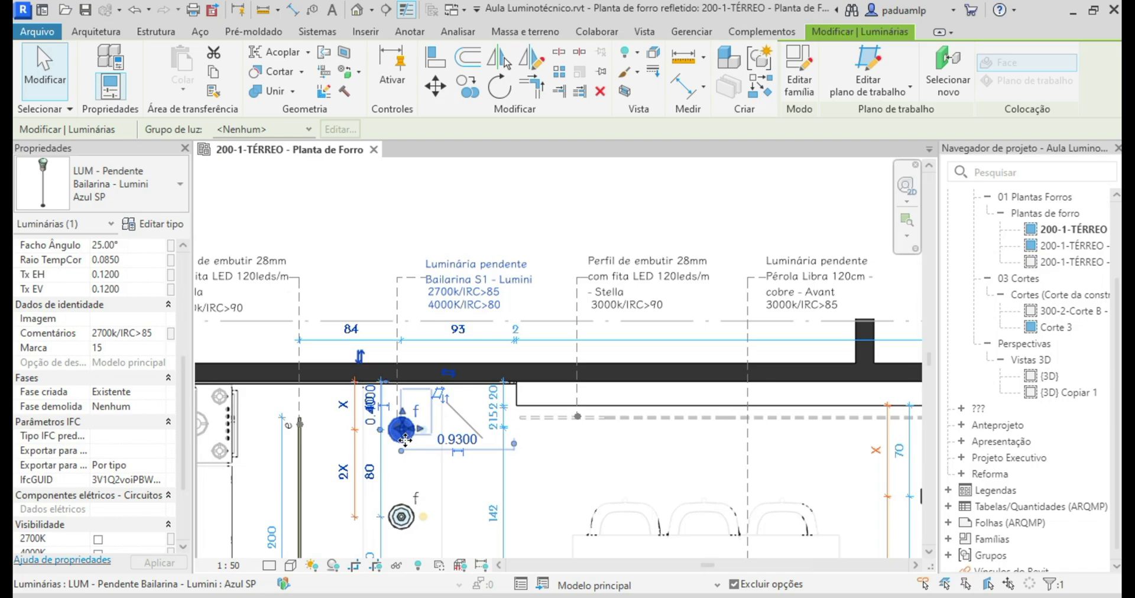
{"action": "left_click", "coordinate": [145, 224]}
{"action": "left_click_drag", "start_coordinate": [449, 26], "coordinate": [796, 16]}
{"action": "scroll", "coordinate": [840, 221], "scroll_direction": "down", "scroll_amount": 8}
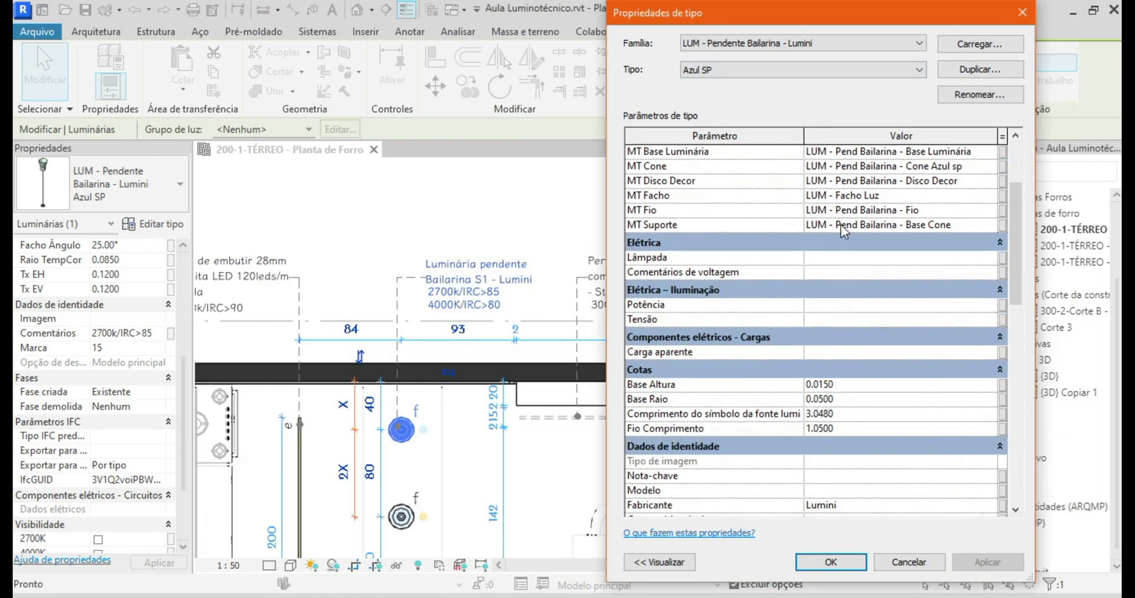
{"action": "scroll", "coordinate": [839, 226], "scroll_direction": "down", "scroll_amount": 2}
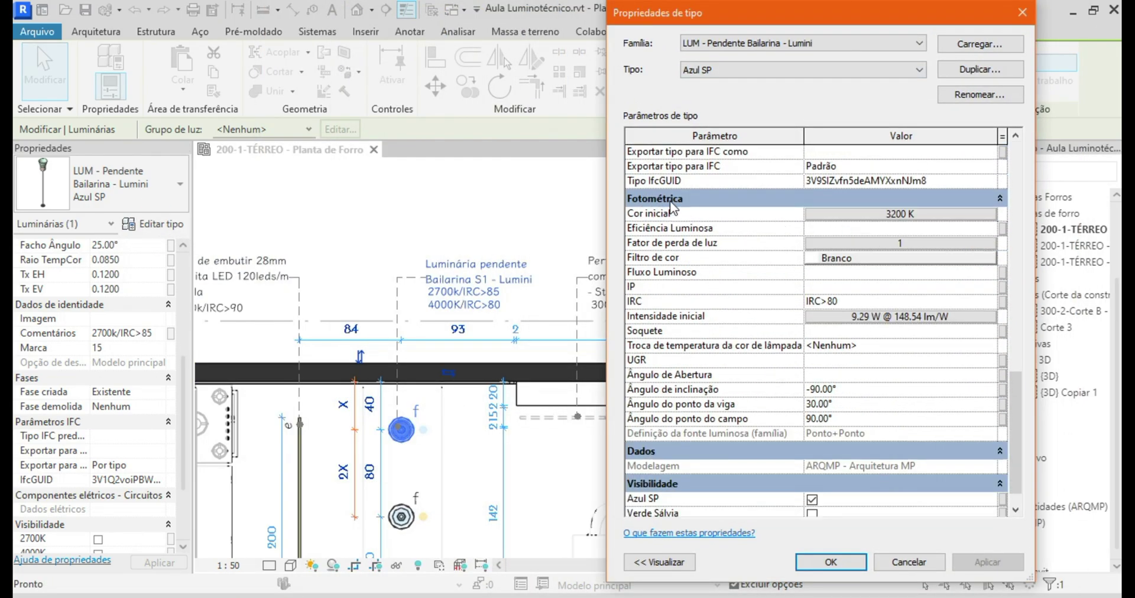
{"action": "left_click", "coordinate": [845, 303]}
{"action": "left_click_drag", "start_coordinate": [845, 302], "coordinate": [829, 306]}
{"action": "type", "text": "90"}
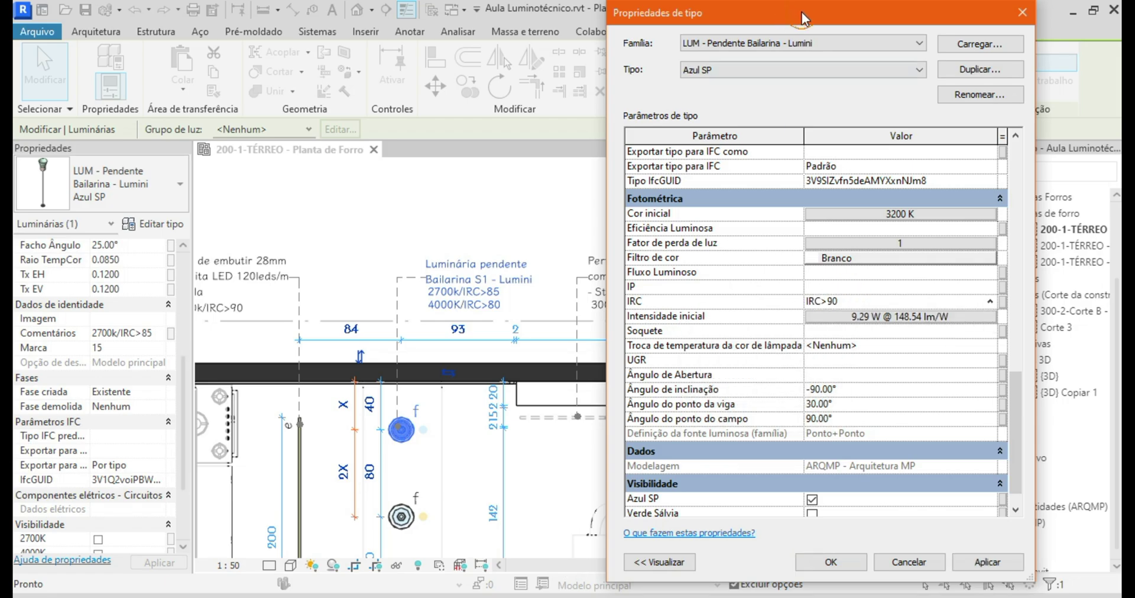
{"action": "scroll", "coordinate": [901, 402], "scroll_direction": "down", "scroll_amount": 2}
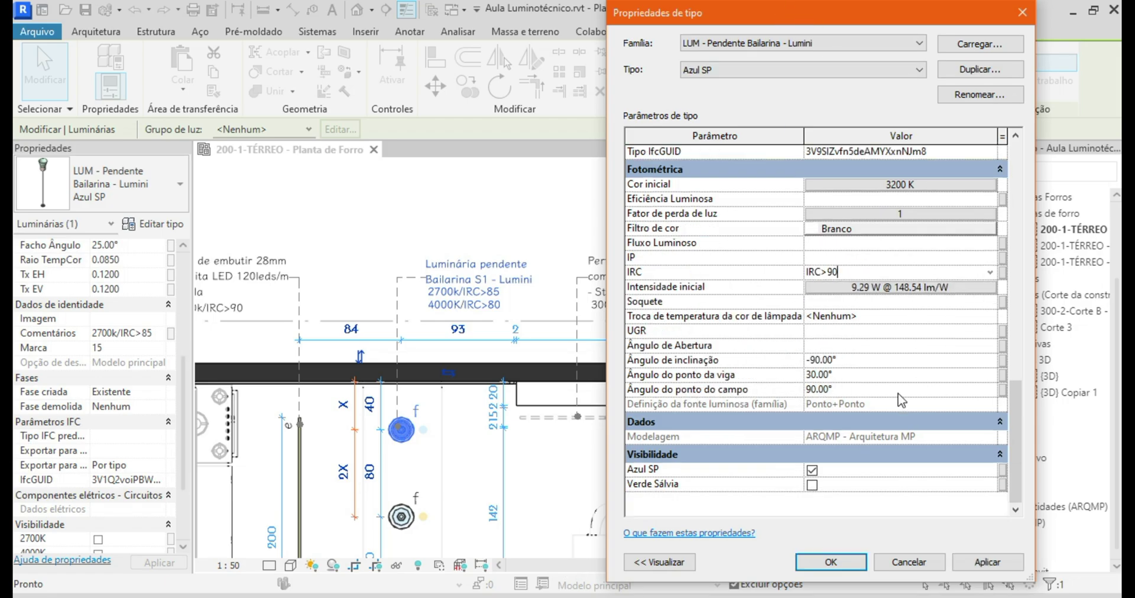
{"action": "left_click", "coordinate": [963, 562]}
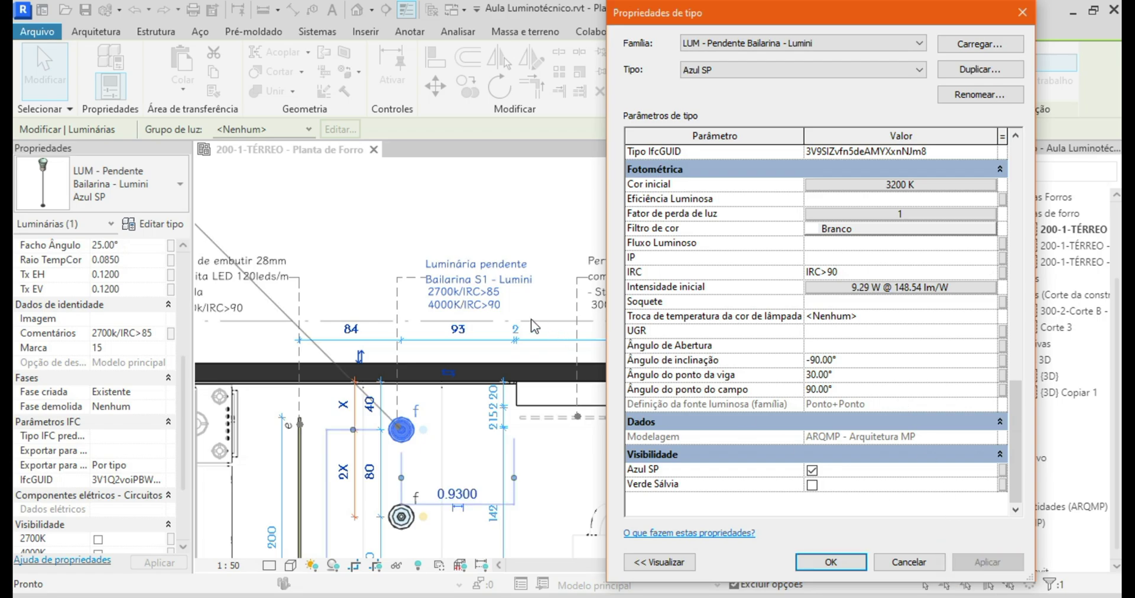
Set the Bailarina pendant type's Temperatura de Cor to 2700K and accept the type properties
{"action": "scroll", "coordinate": [689, 320], "scroll_direction": "up", "scroll_amount": 10}
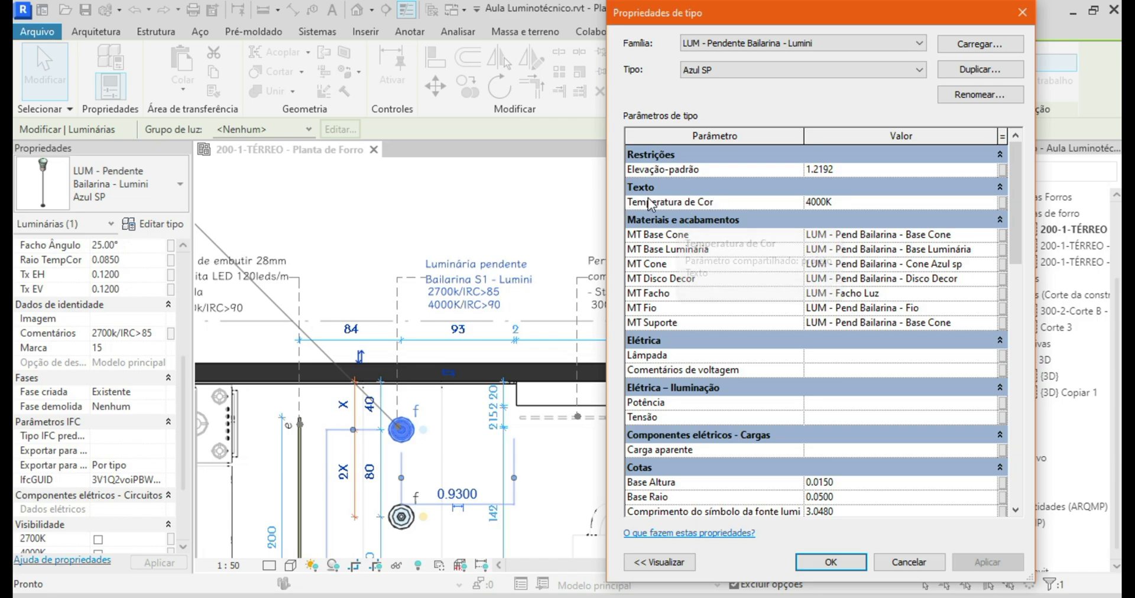
{"action": "left_click", "coordinate": [821, 203]}
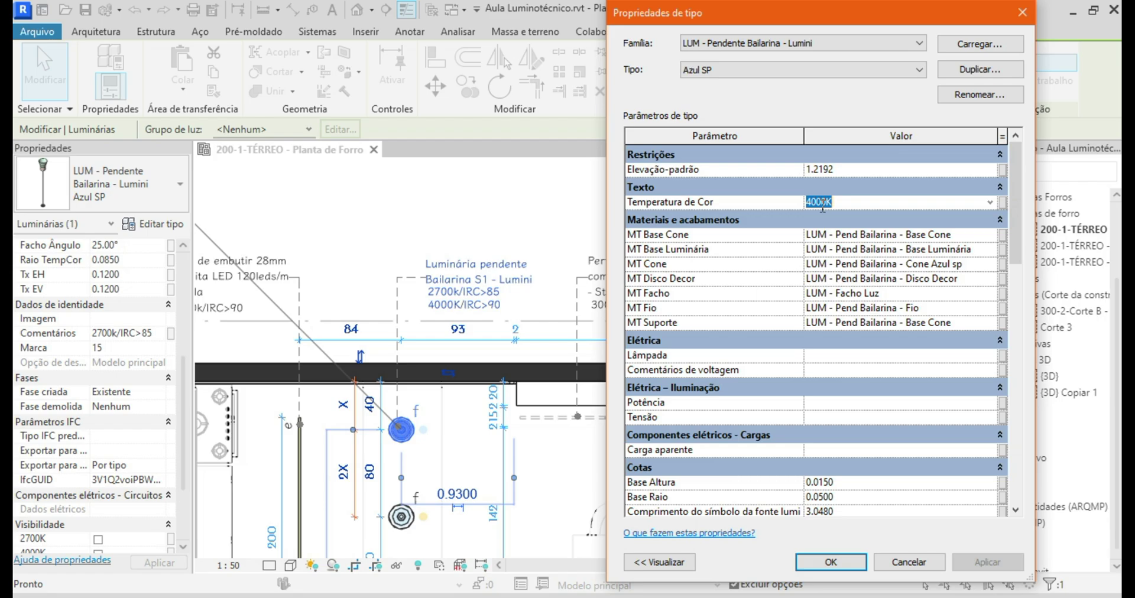
{"action": "type", "text": "7"}
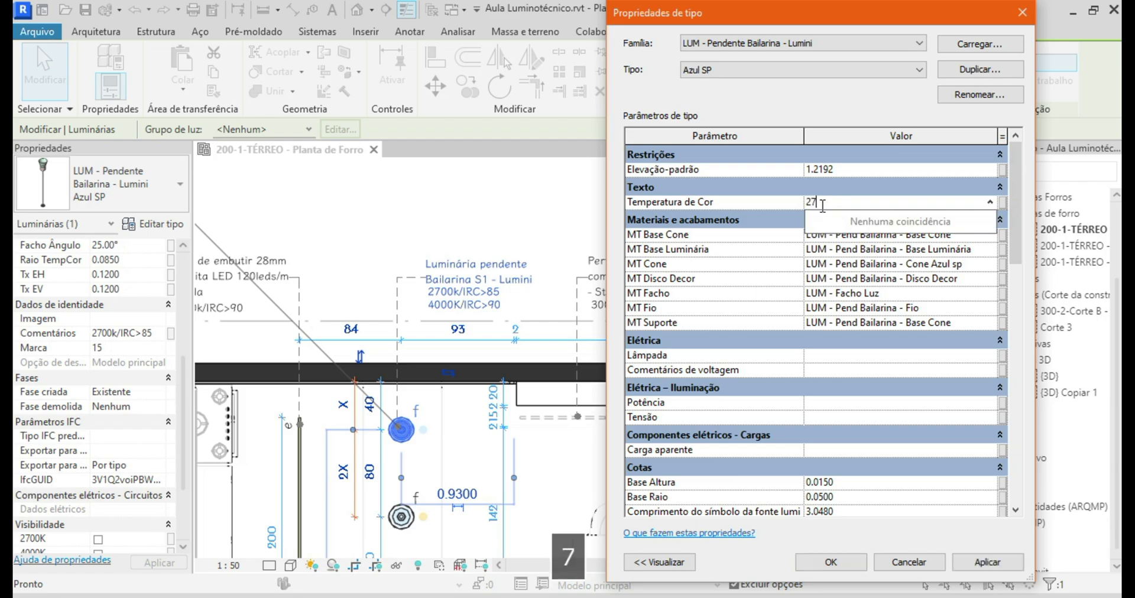
{"action": "type", "text": "00K"}
{"action": "left_click", "coordinate": [977, 562]}
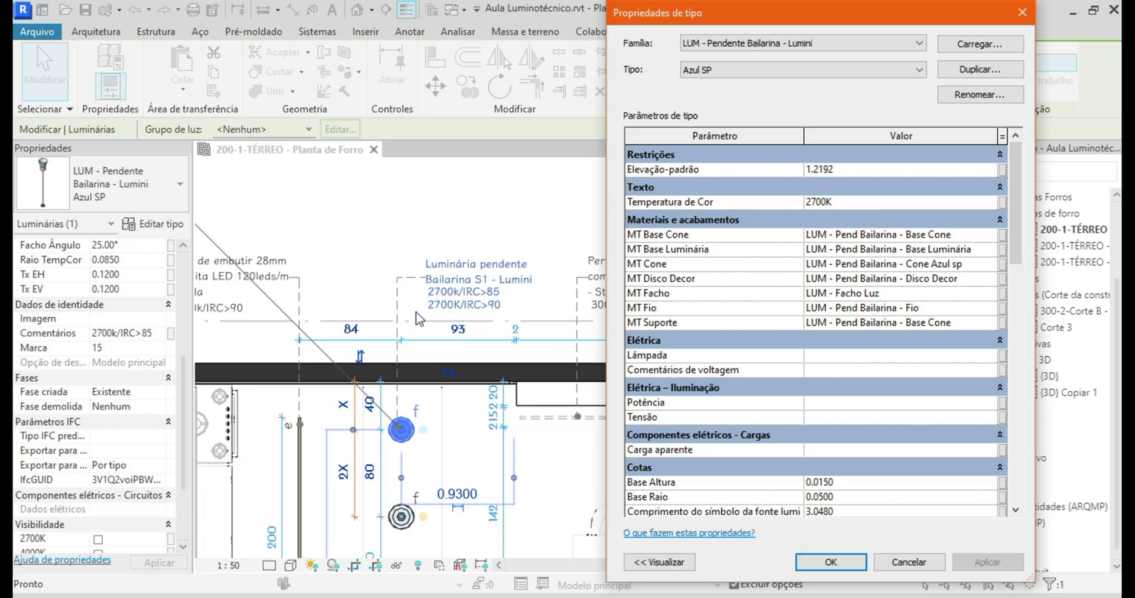
{"action": "left_click", "coordinate": [830, 562]}
{"action": "left_click", "coordinate": [412, 234]}
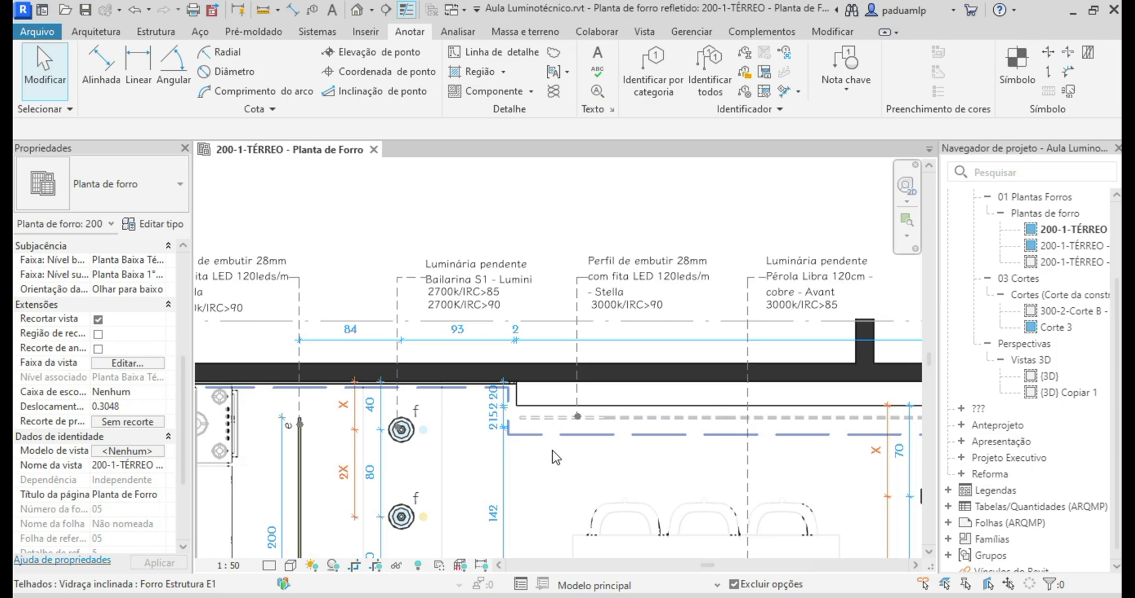
Temporarily hide the Placa ST H03 Hachurado ceiling around the recessed LED profile and check that the profile can be selected
{"action": "scroll", "coordinate": [541, 460], "scroll_direction": "up", "scroll_amount": 5}
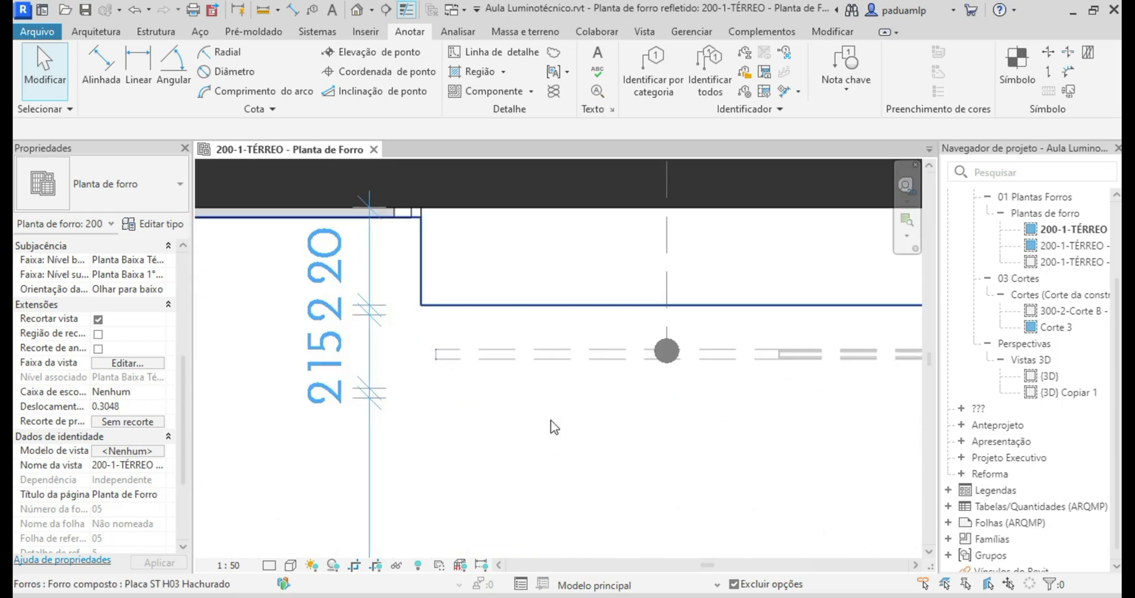
{"action": "left_click", "coordinate": [553, 427]}
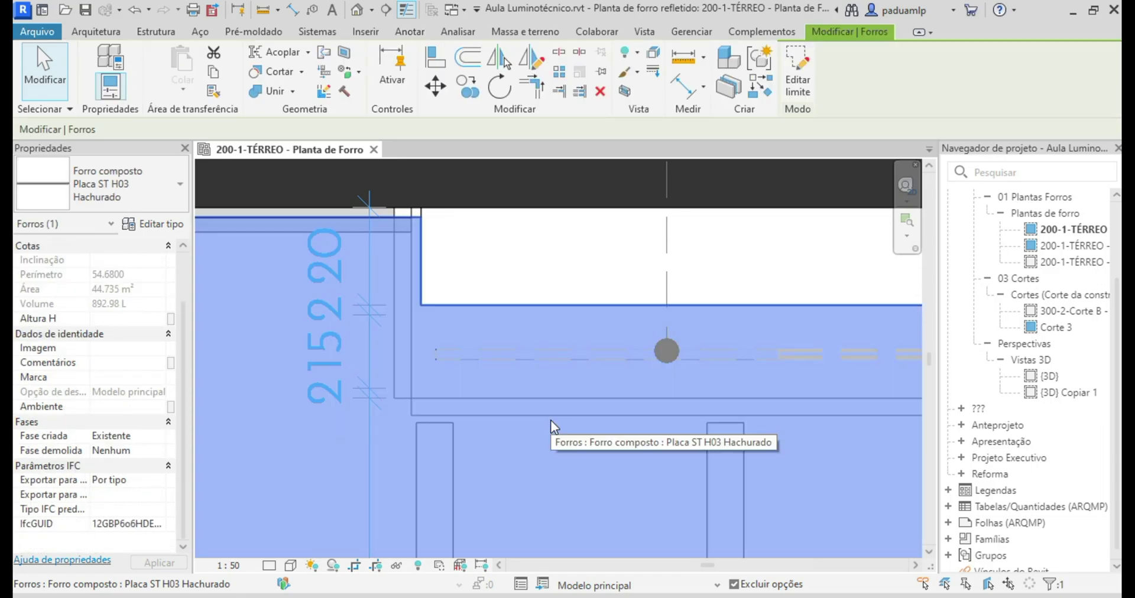
{"action": "key", "text": "h"}
{"action": "key", "text": "h"}
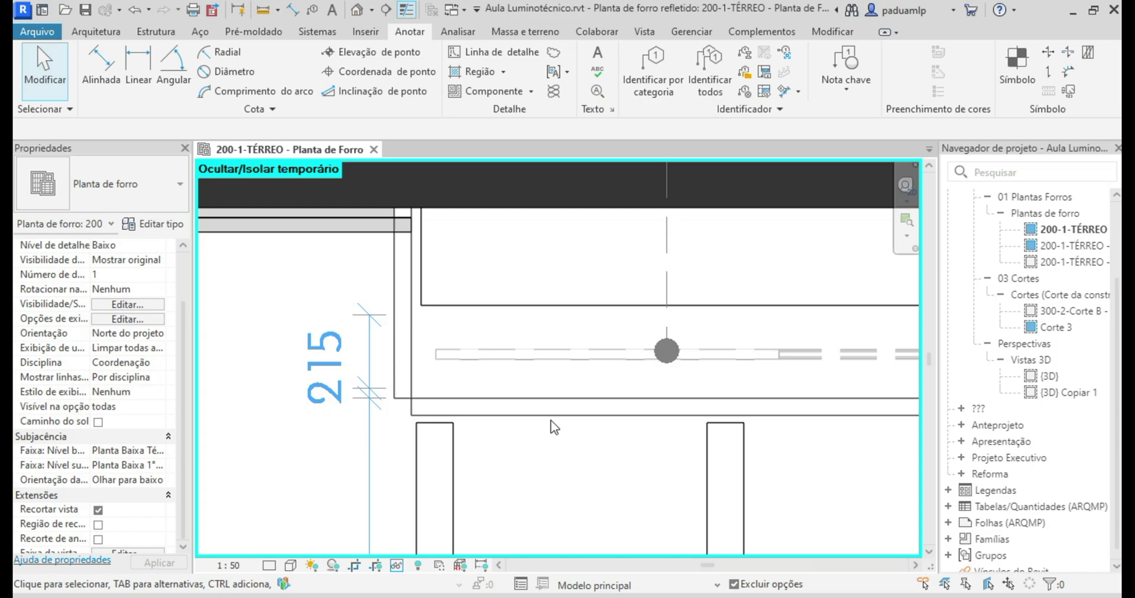
{"action": "left_click", "coordinate": [563, 356]}
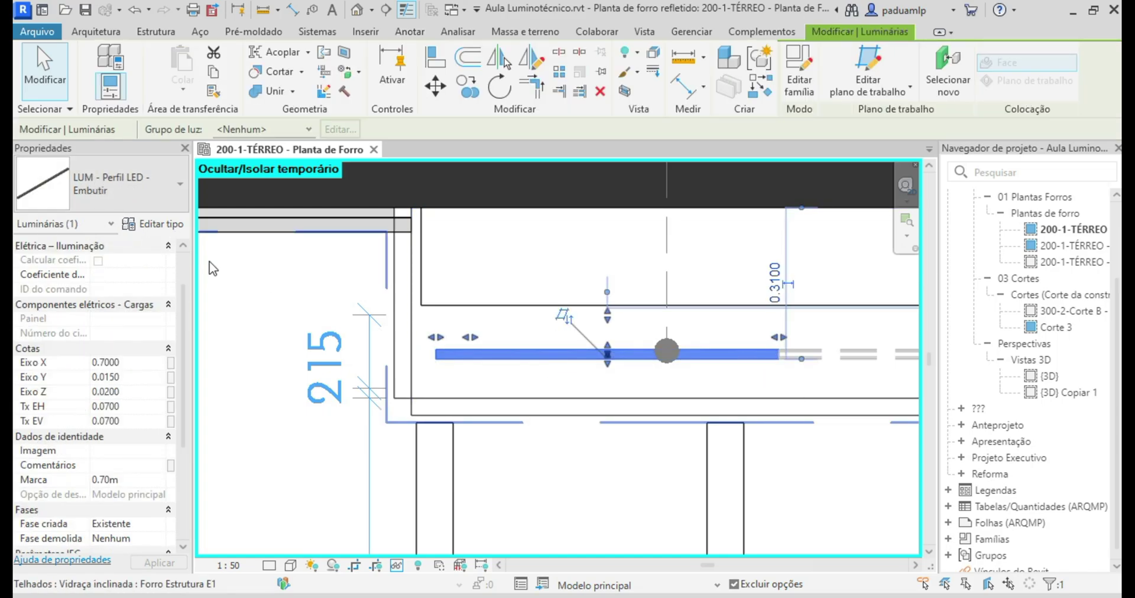
{"action": "key", "text": "Escape"}
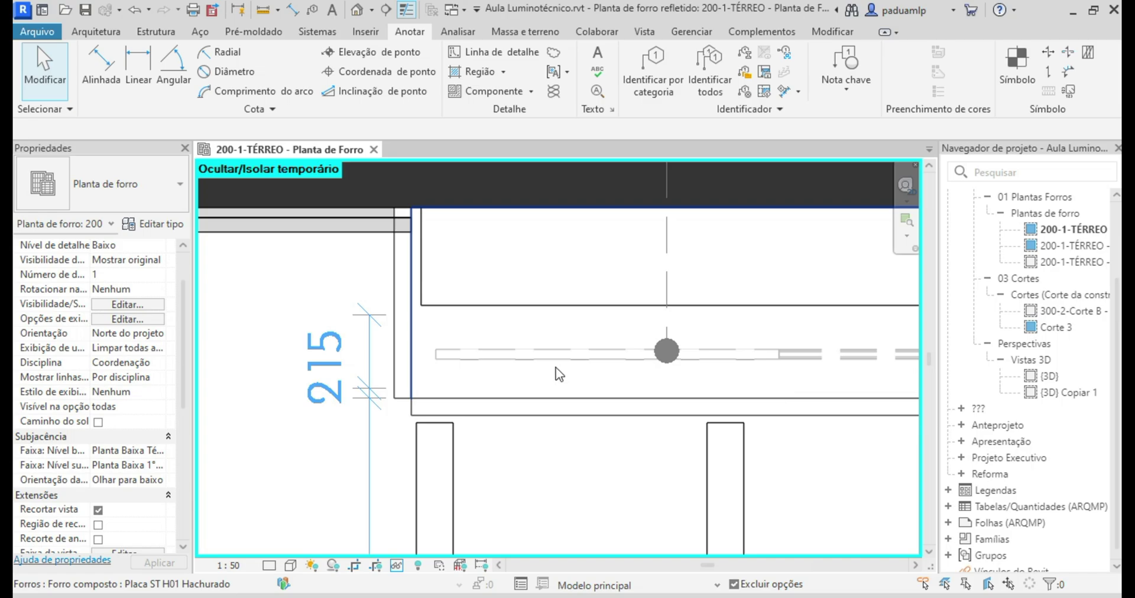
Override the outline of the first recessed LED profile segment with the Secção Laranja line style using Linework
{"action": "left_click", "coordinate": [827, 33]}
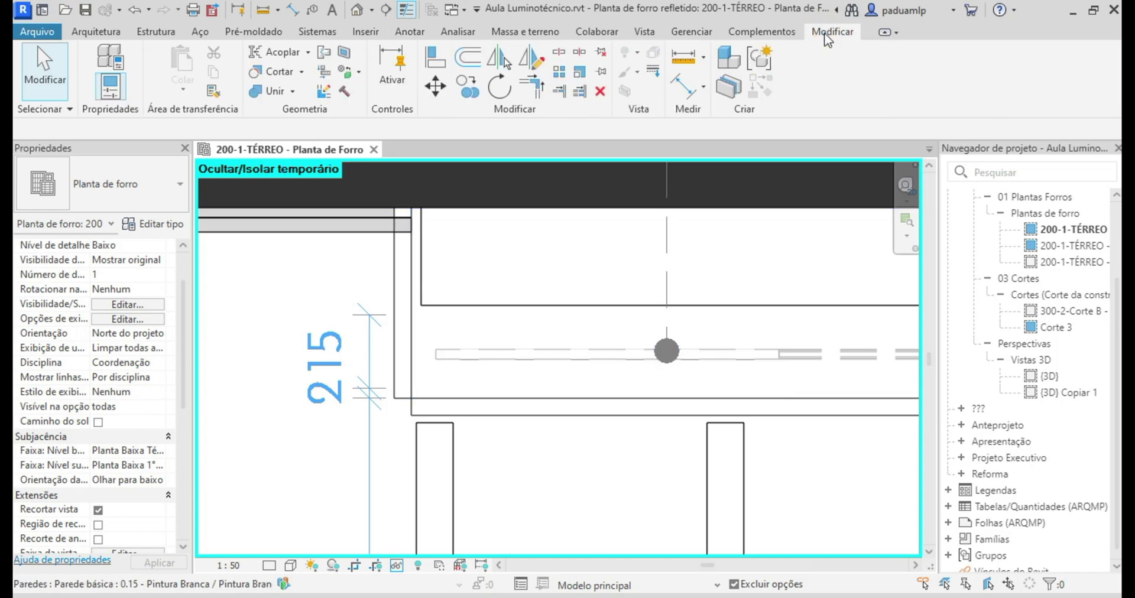
{"action": "left_click", "coordinate": [654, 77]}
{"action": "left_click", "coordinate": [816, 81]}
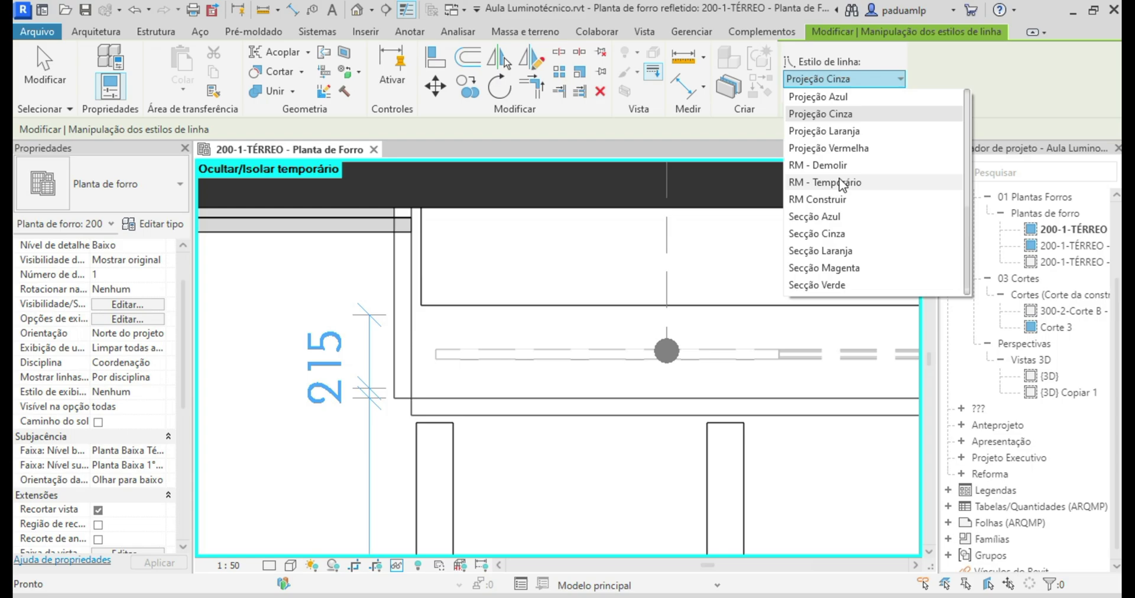
{"action": "scroll", "coordinate": [841, 184], "scroll_direction": "down", "scroll_amount": 1}
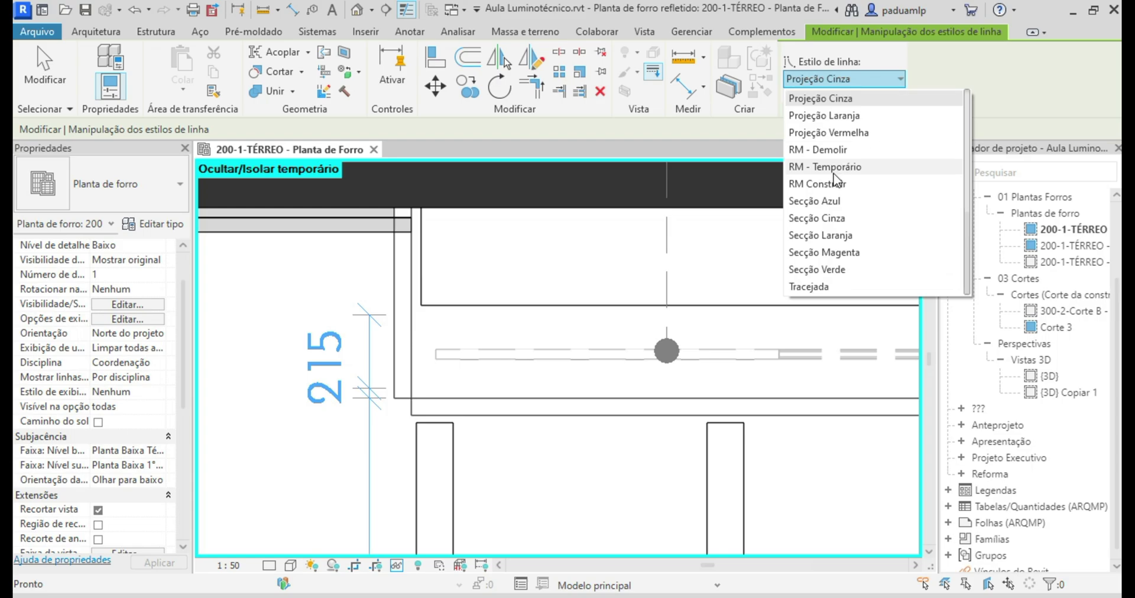
{"action": "left_click", "coordinate": [827, 236]}
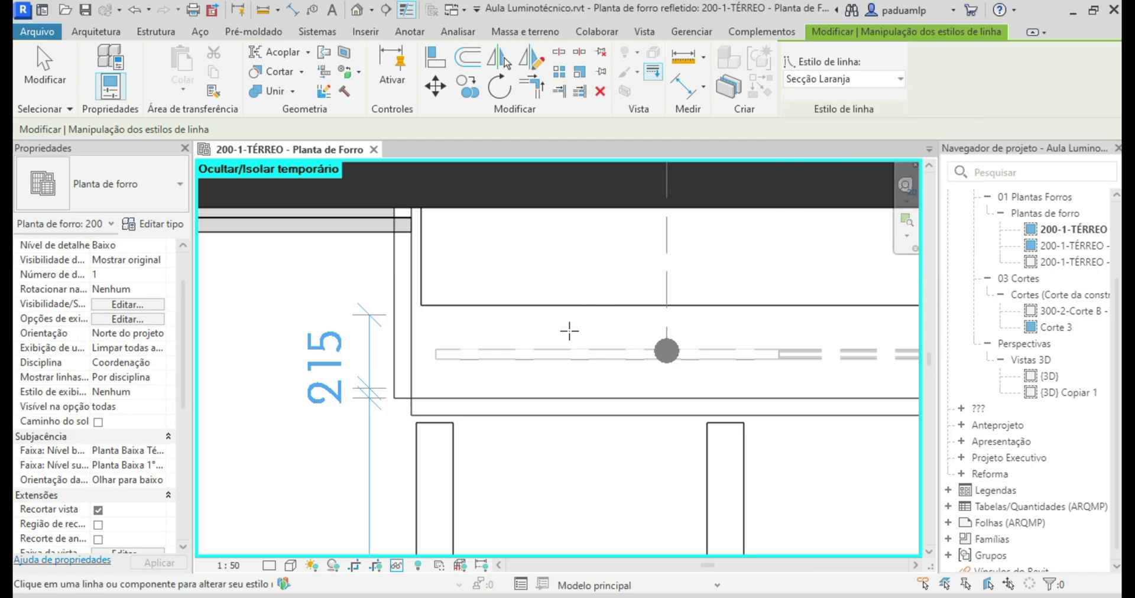
{"action": "left_click", "coordinate": [546, 355]}
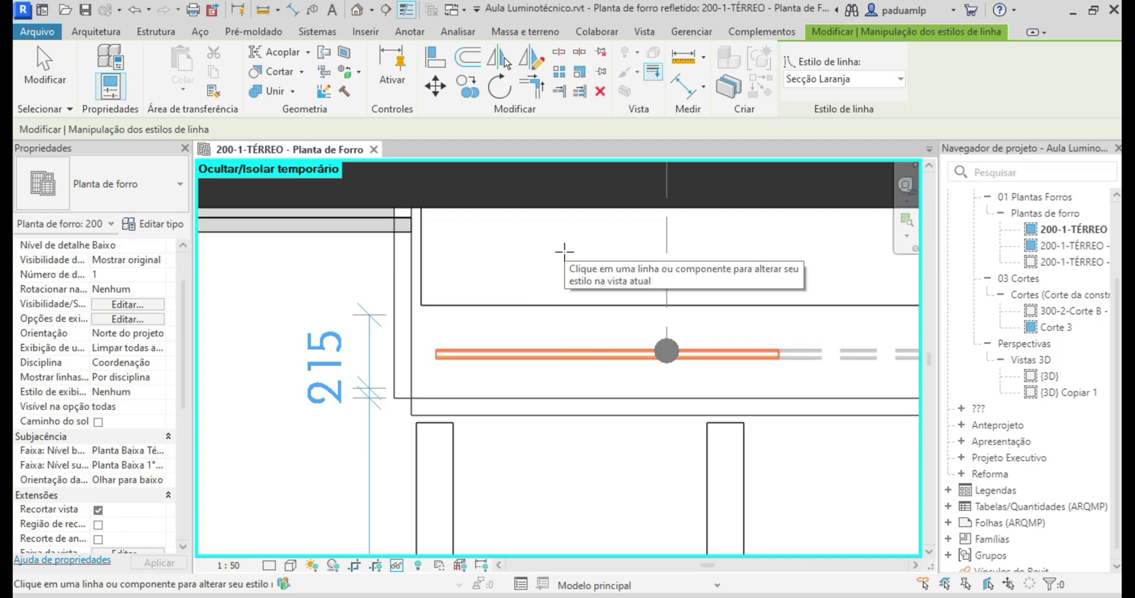
Override the first LED profile segment's outline with the Projeção Cinza line style and end the Linework command
{"action": "left_click", "coordinate": [842, 78]}
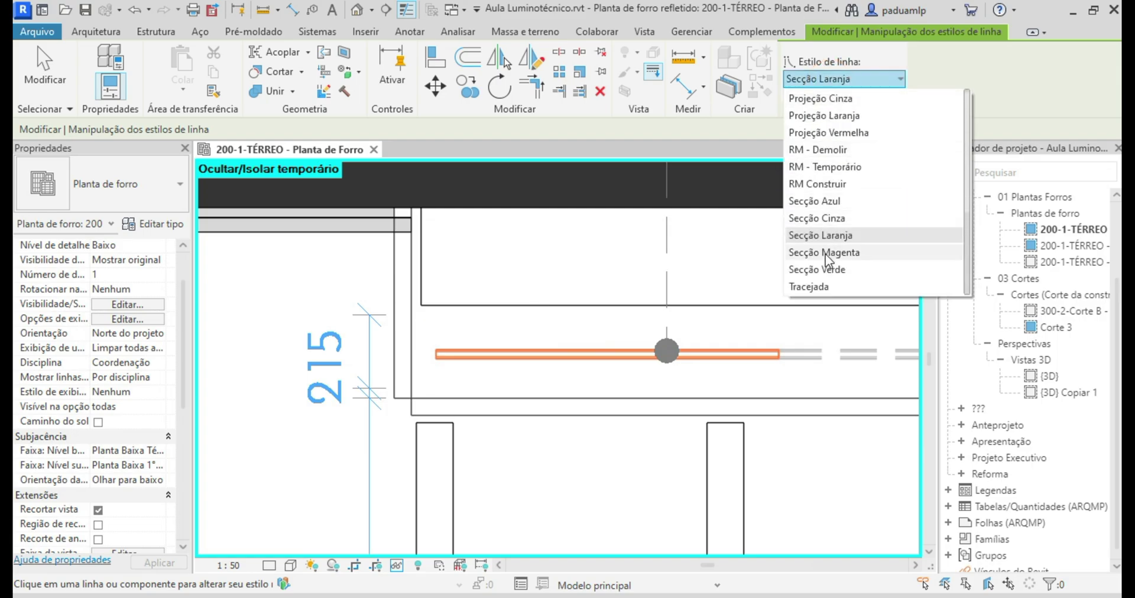
{"action": "scroll", "coordinate": [830, 254], "scroll_direction": "up", "scroll_amount": 1}
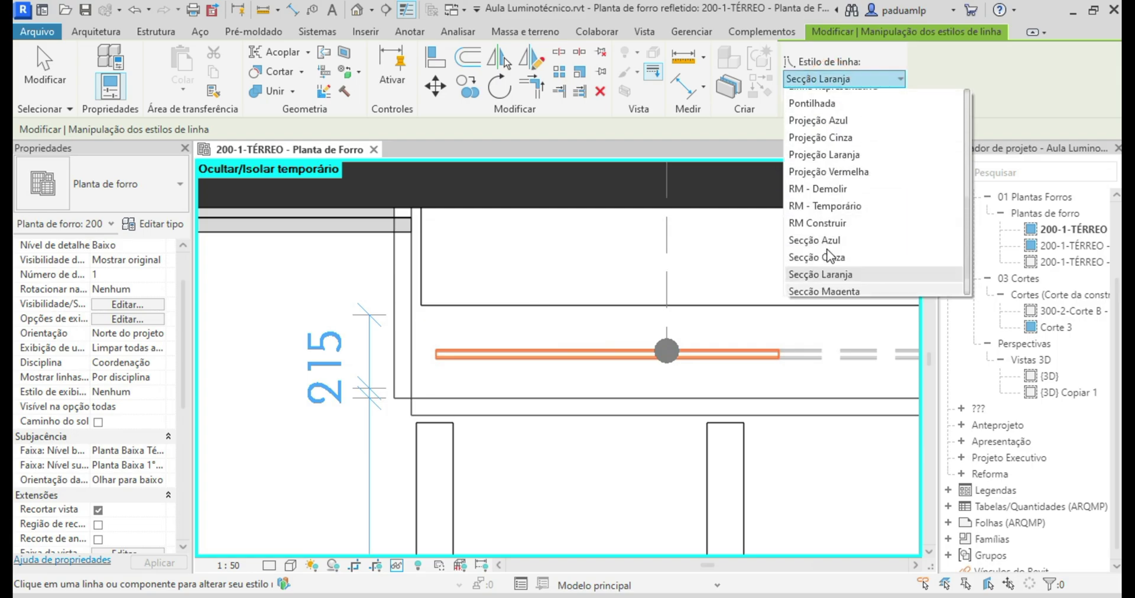
{"action": "left_click", "coordinate": [824, 139]}
{"action": "left_click", "coordinate": [568, 353]}
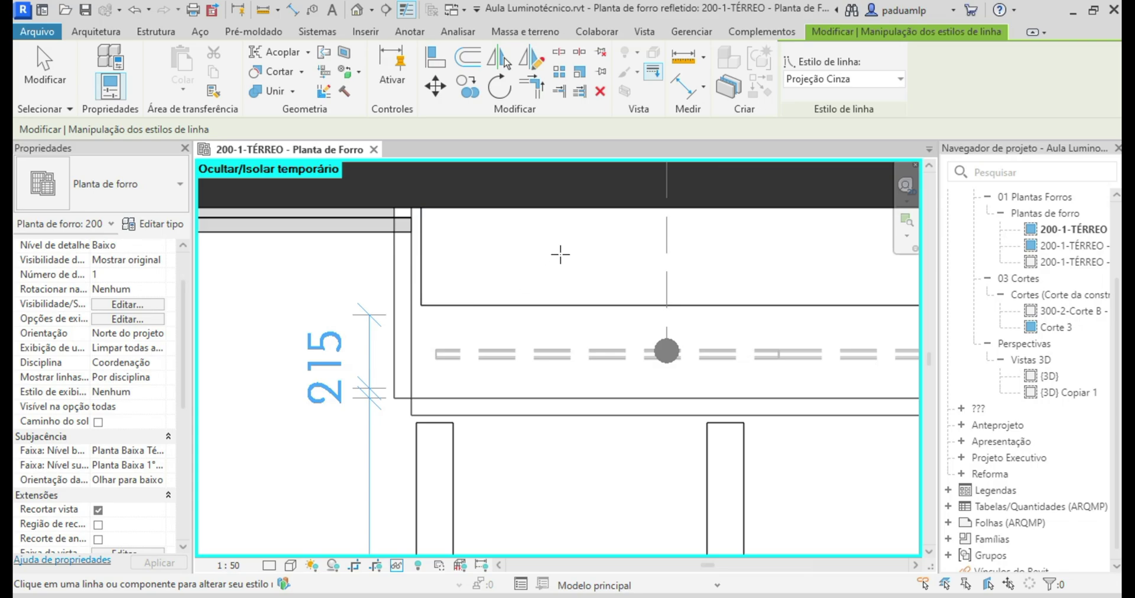
{"action": "key", "text": "Escape"}
Reset the temporary hide so the ceiling is displayed again around the LED profile
{"action": "key", "text": "h"}
{"action": "key", "text": "r"}
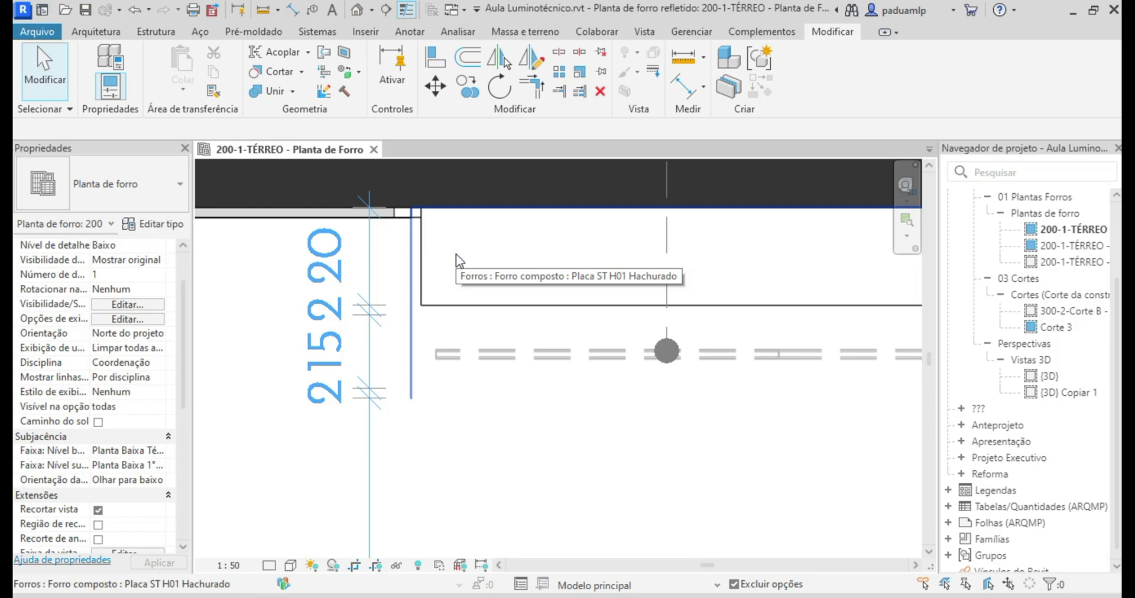
{"action": "scroll", "coordinate": [419, 317], "scroll_direction": "down", "scroll_amount": 2}
{"action": "scroll", "coordinate": [417, 365], "scroll_direction": "down", "scroll_amount": 1}
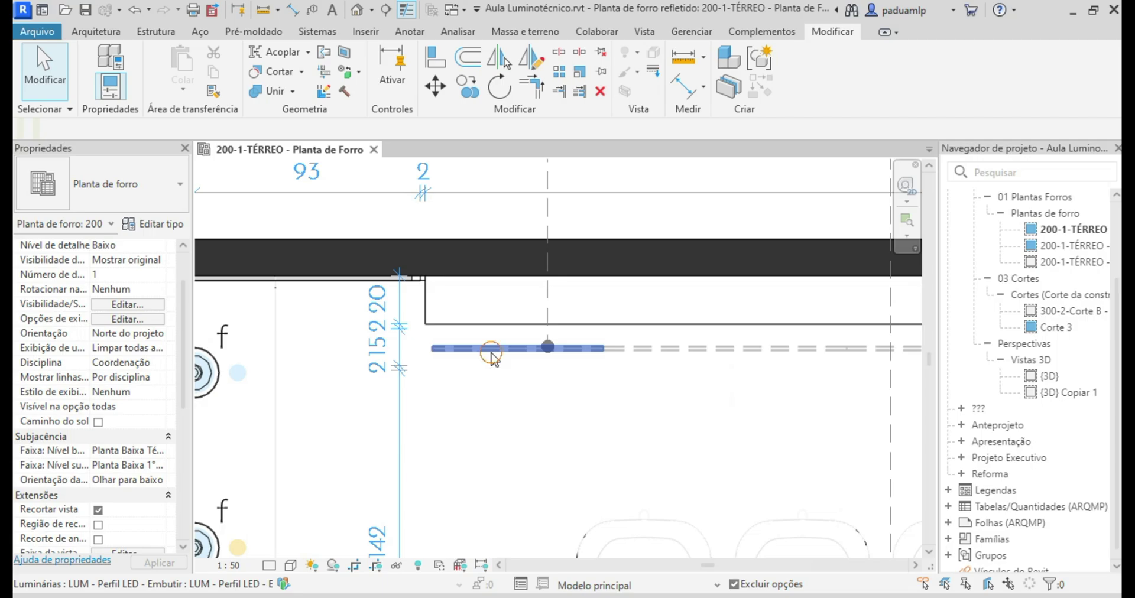
{"action": "key", "text": "Escape"}
Tag the recessed LED profile with the multi-category type Descrição 1.3, placing the text above the existing labels
{"action": "left_click", "coordinate": [409, 31]}
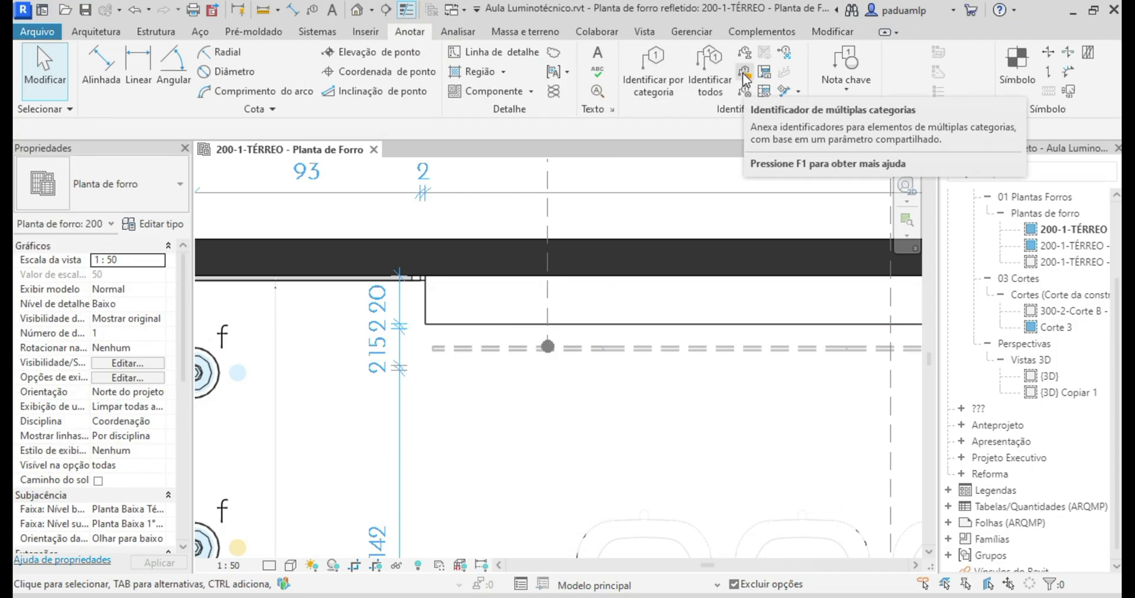
{"action": "left_click", "coordinate": [744, 78]}
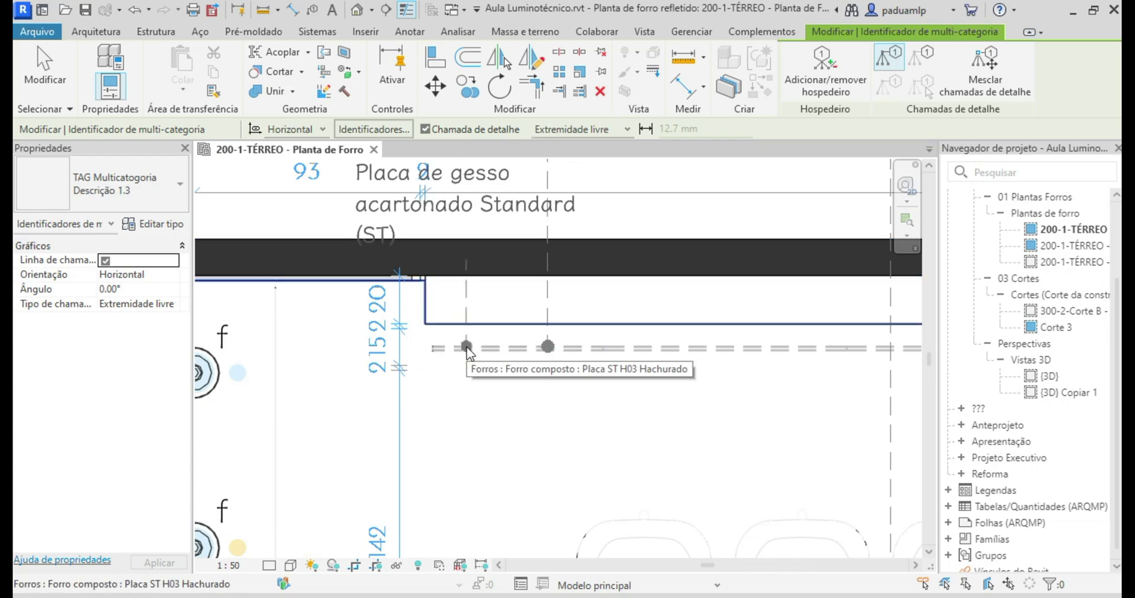
{"action": "left_click", "coordinate": [466, 348]}
{"action": "scroll", "coordinate": [465, 348], "scroll_direction": "down", "scroll_amount": 4}
{"action": "left_click", "coordinate": [478, 213]}
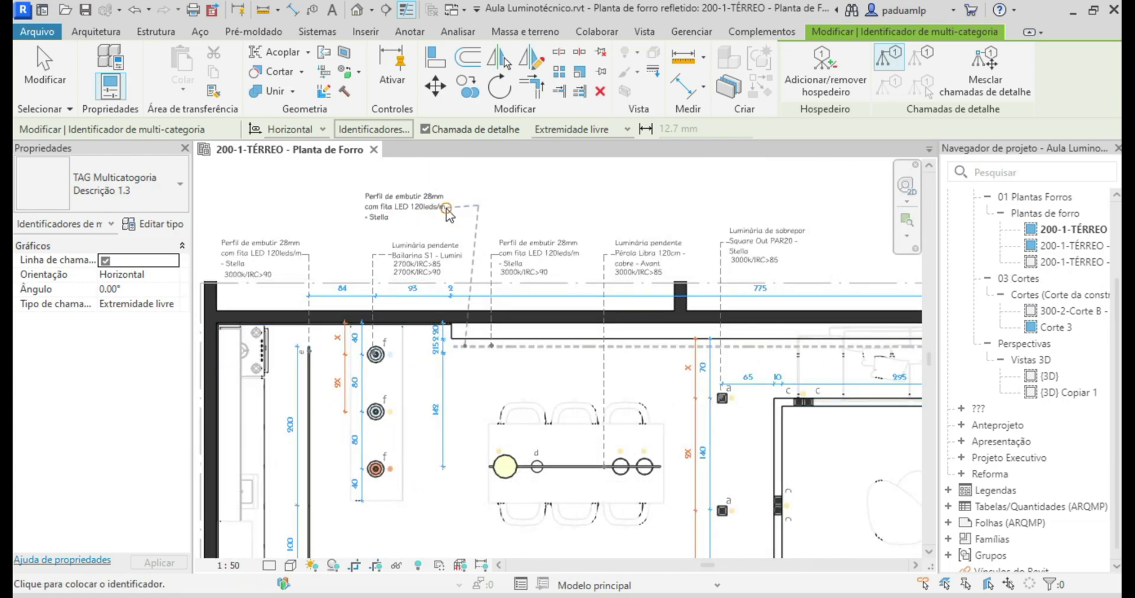
{"action": "left_click", "coordinate": [448, 212]}
{"action": "key", "text": "Escape"}
{"action": "key", "text": "Escape"}
Delete the extra description tag of the LED profile above the existing labels
{"action": "scroll", "coordinate": [376, 208], "scroll_direction": "up", "scroll_amount": 4}
{"action": "left_click", "coordinate": [374, 207]}
{"action": "key", "text": "d"}
{"action": "key", "text": "e"}
Switch to the Acrobat PDF sheet with the ceiling and lighting plans to view the finished presentation
{"action": "scroll", "coordinate": [381, 183], "scroll_direction": "down", "scroll_amount": 5}
{"action": "left_click", "coordinate": [583, 585]}
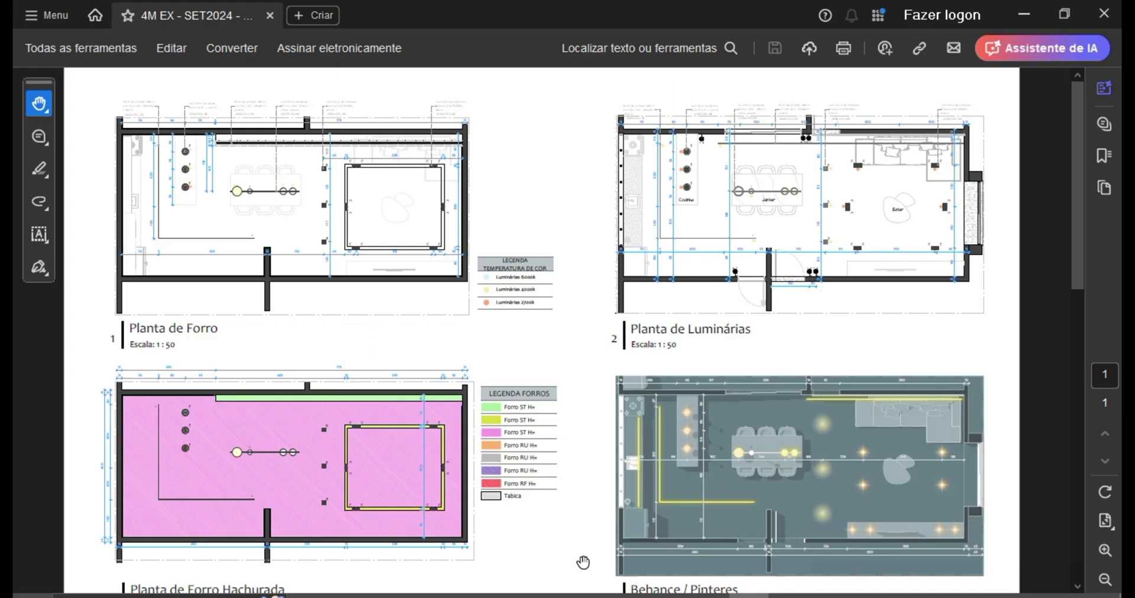